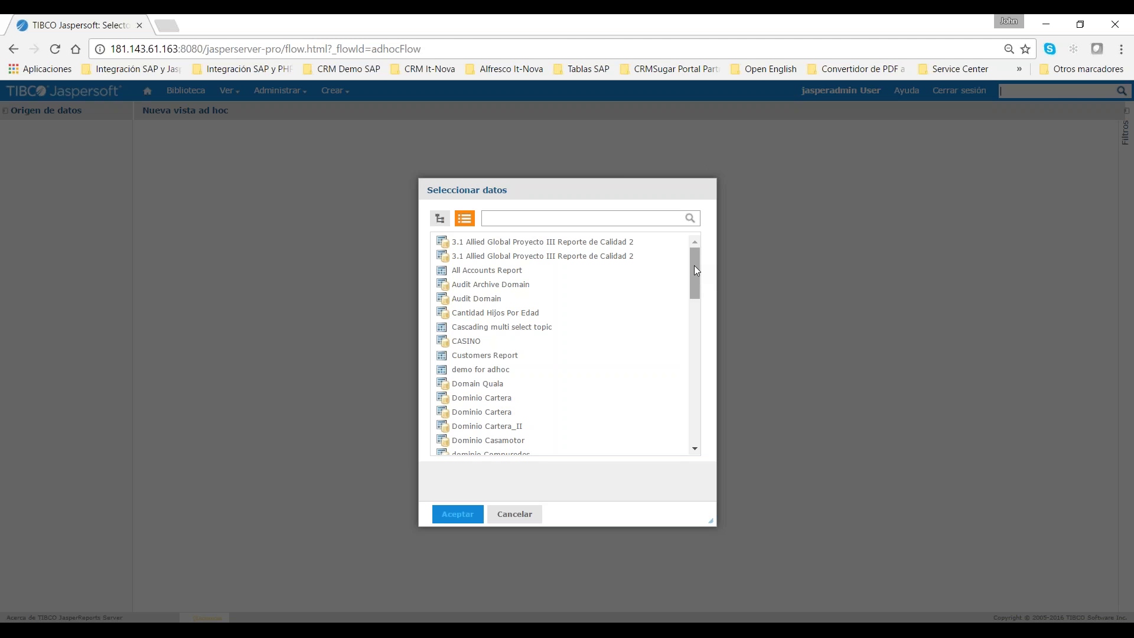
Choose the first Supermart Domain (/Domains/supermartDomain) as the data source and proceed to choosing its data
drag(693, 265, 695, 386)
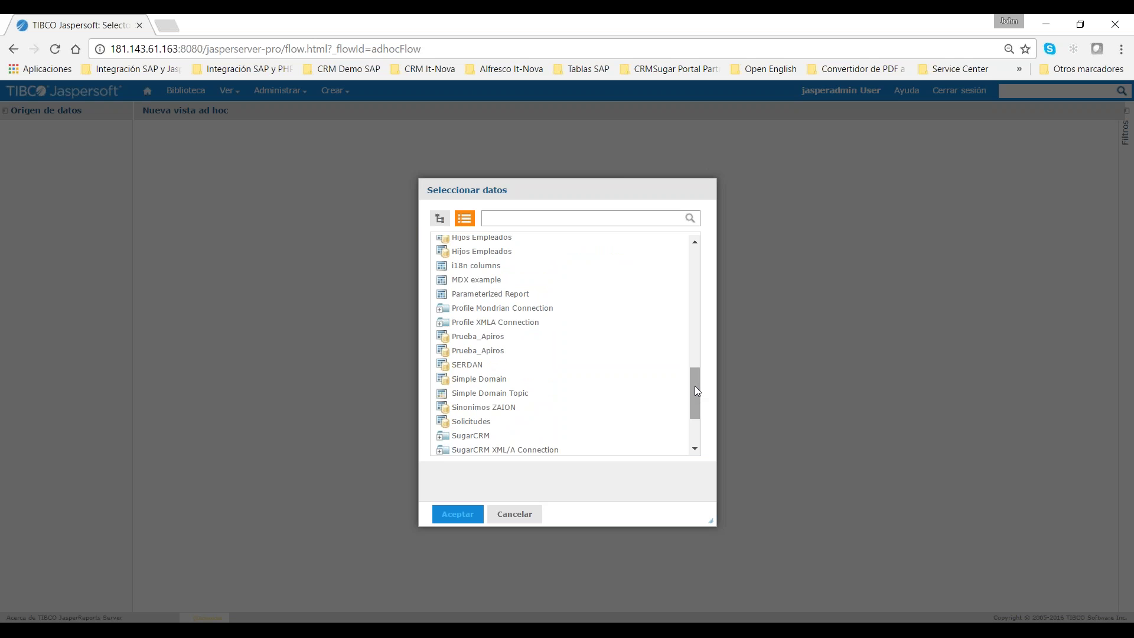
drag(695, 387, 695, 409)
click(511, 389)
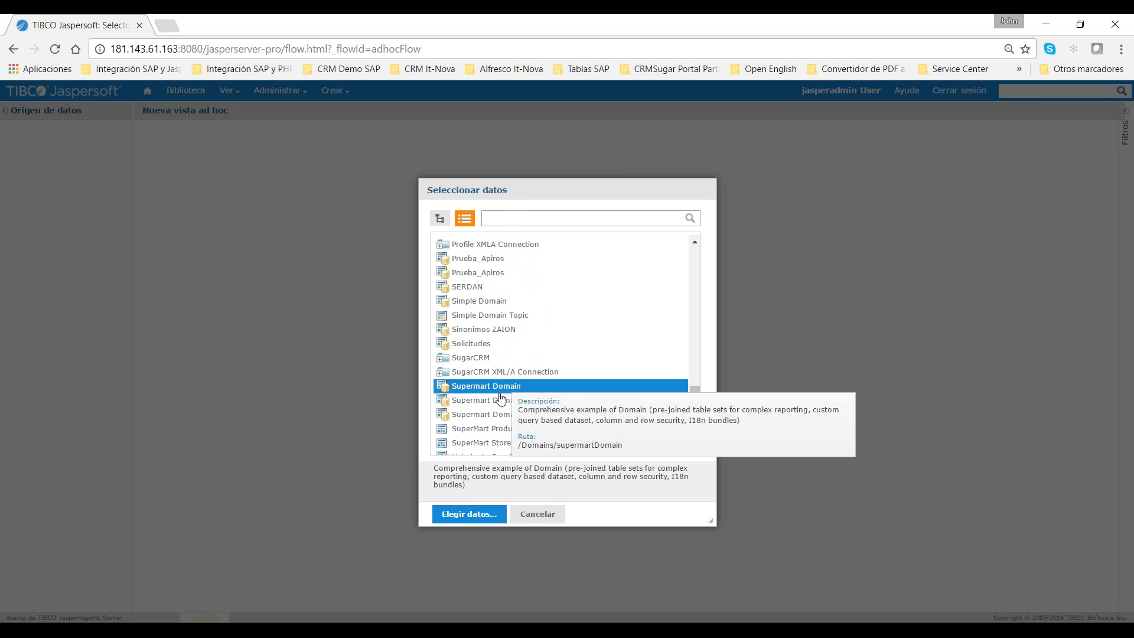
click(470, 515)
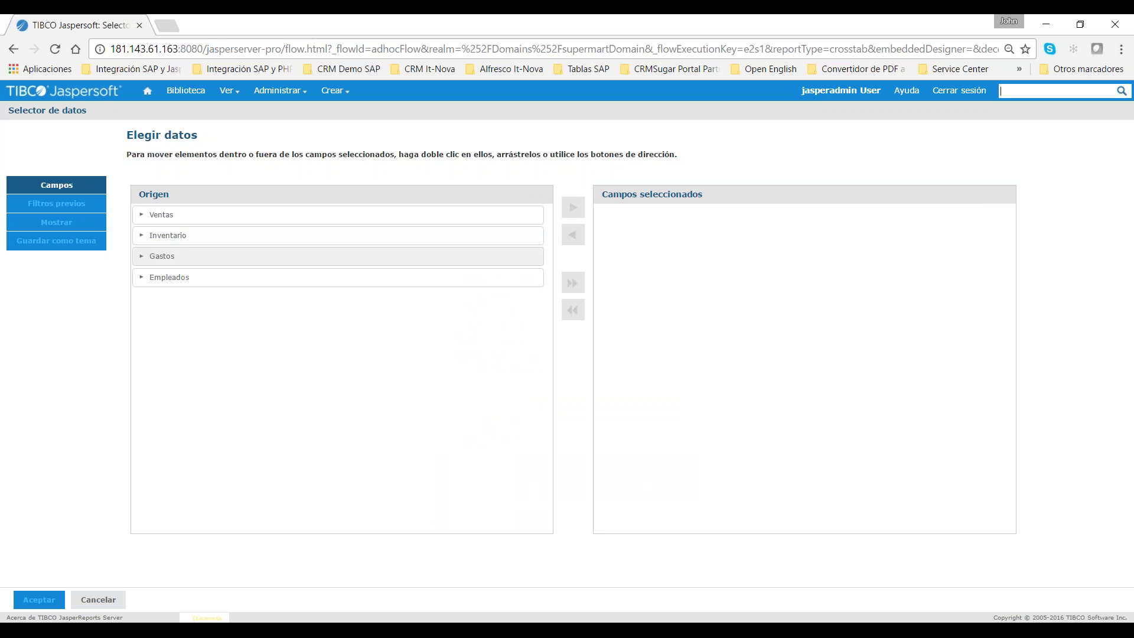
Examine the fields in the Ventas set, including its Productos and Tiendas groups and the Regiones subgroup
mouse_move(203, 237)
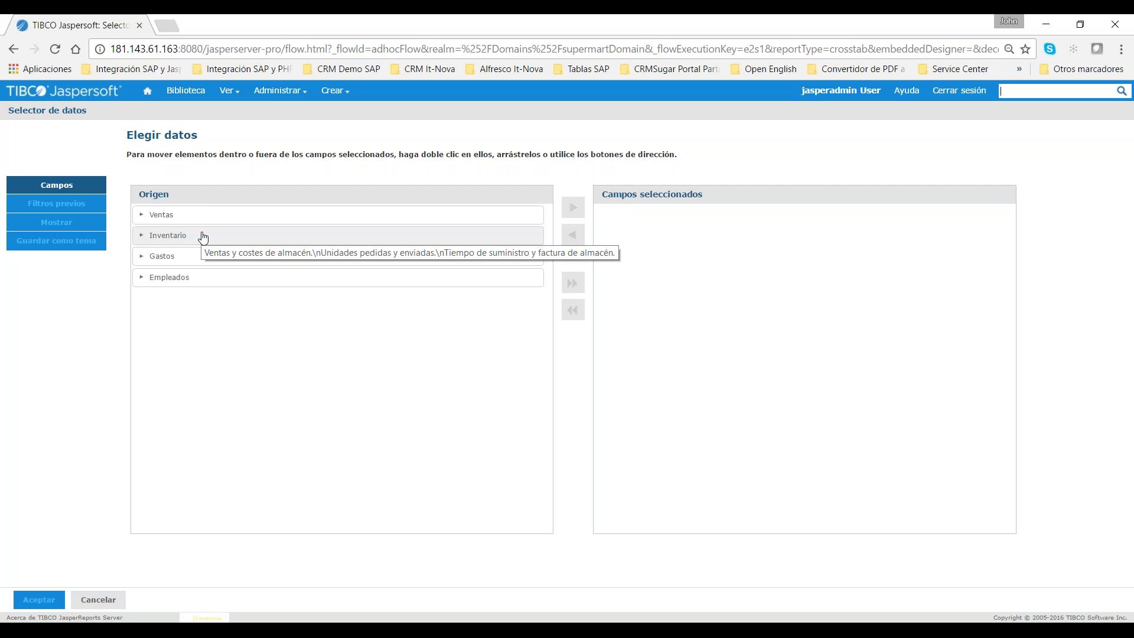
click(141, 219)
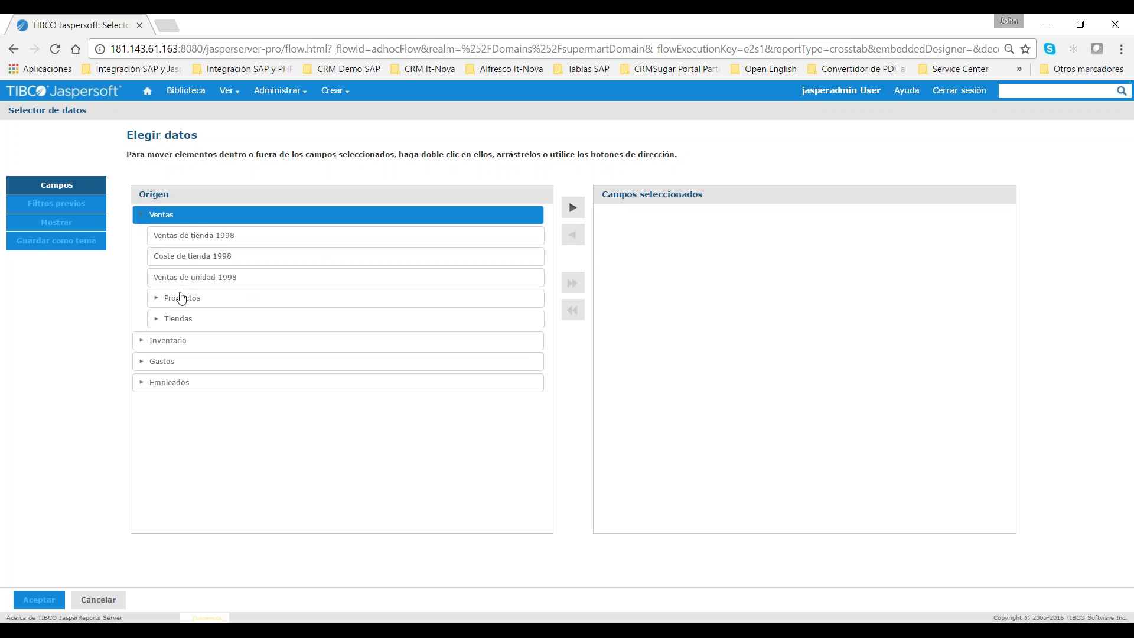
click(156, 300)
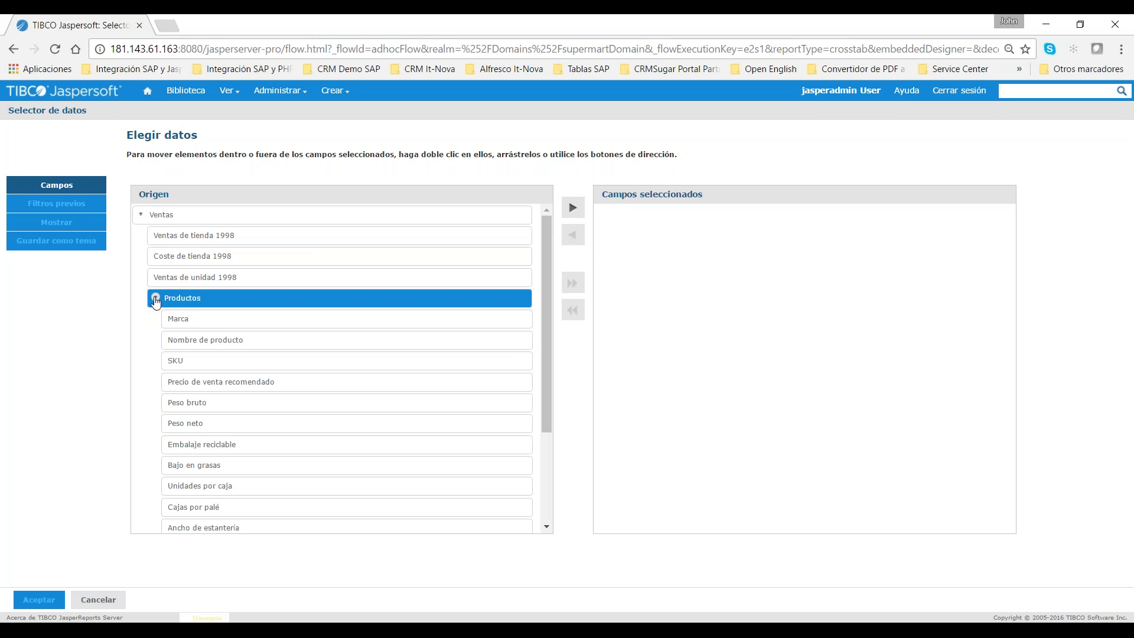
mouse_move(546, 347)
mouse_down()
mouse_move(550, 402)
mouse_move(550, 349)
mouse_up()
click(155, 302)
click(155, 319)
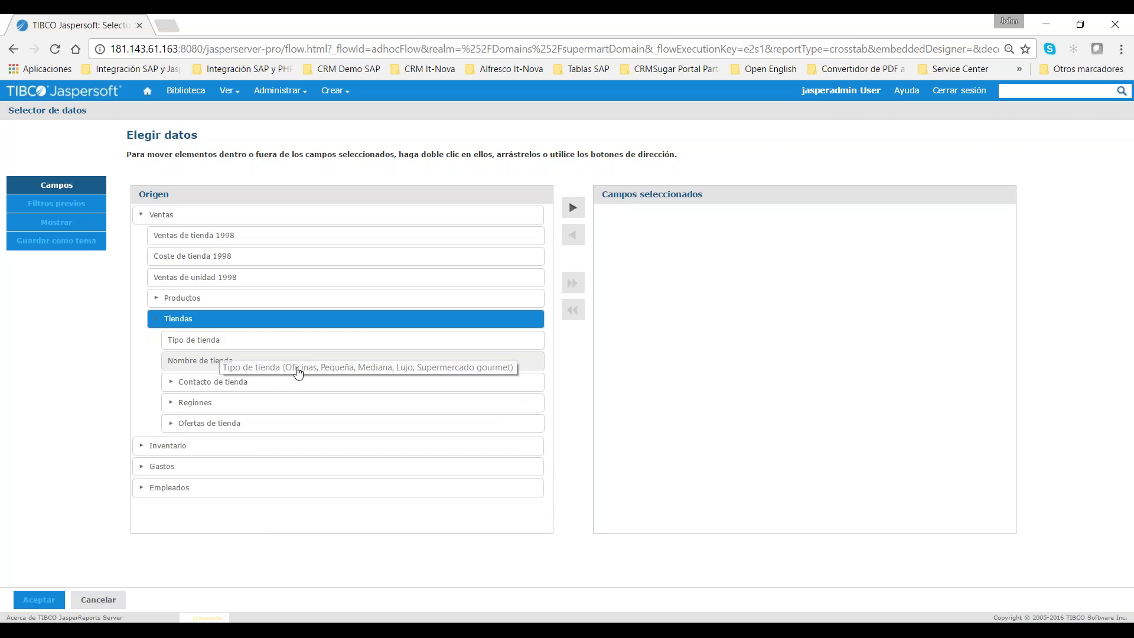
click(171, 405)
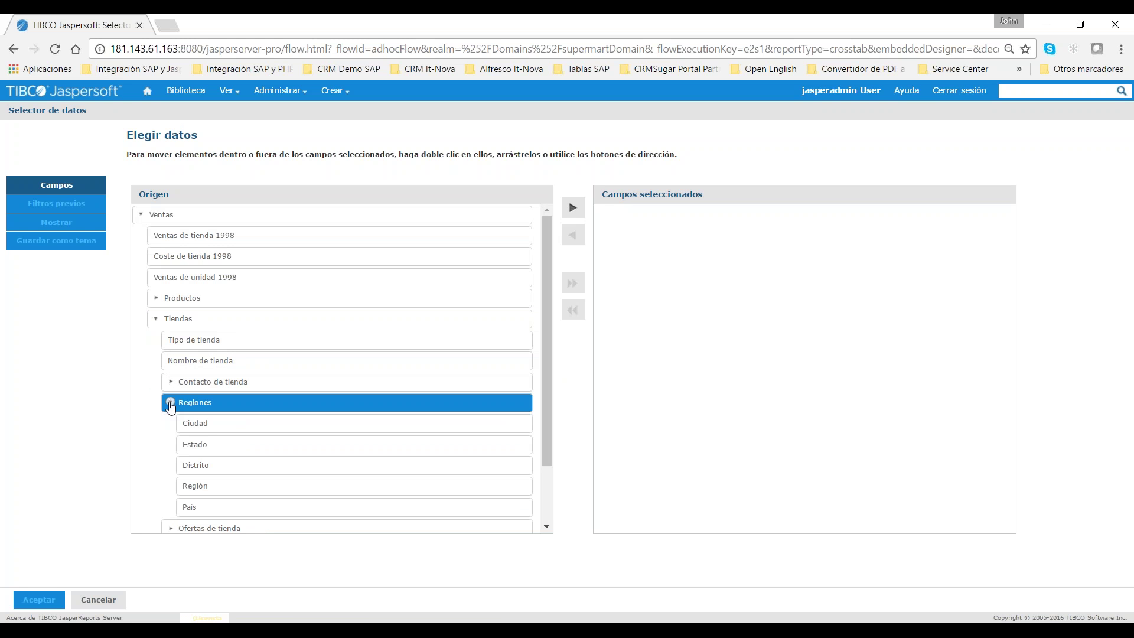
click(170, 403)
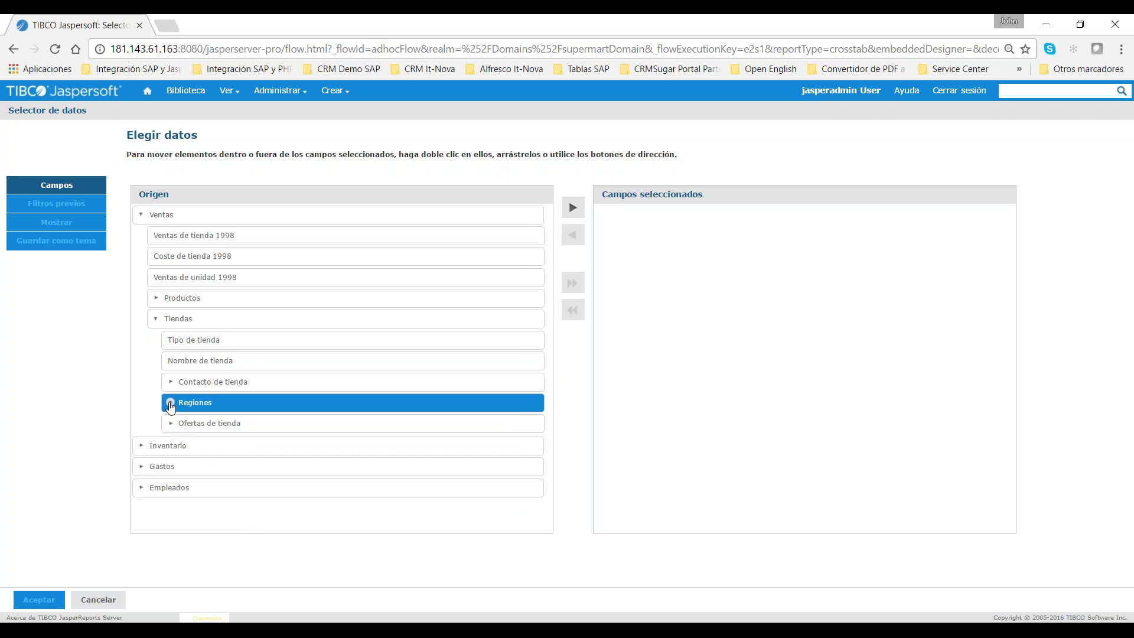
click(155, 320)
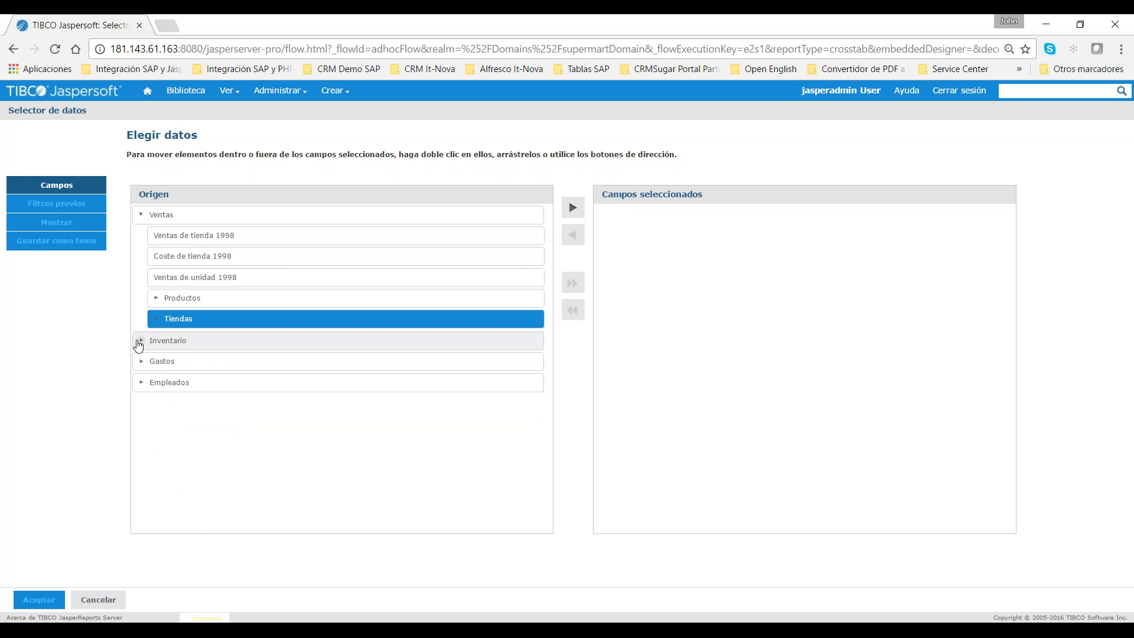
Examine the fields available in the Inventario, Gastos and Empleados sets, collapsing all sets again
click(139, 343)
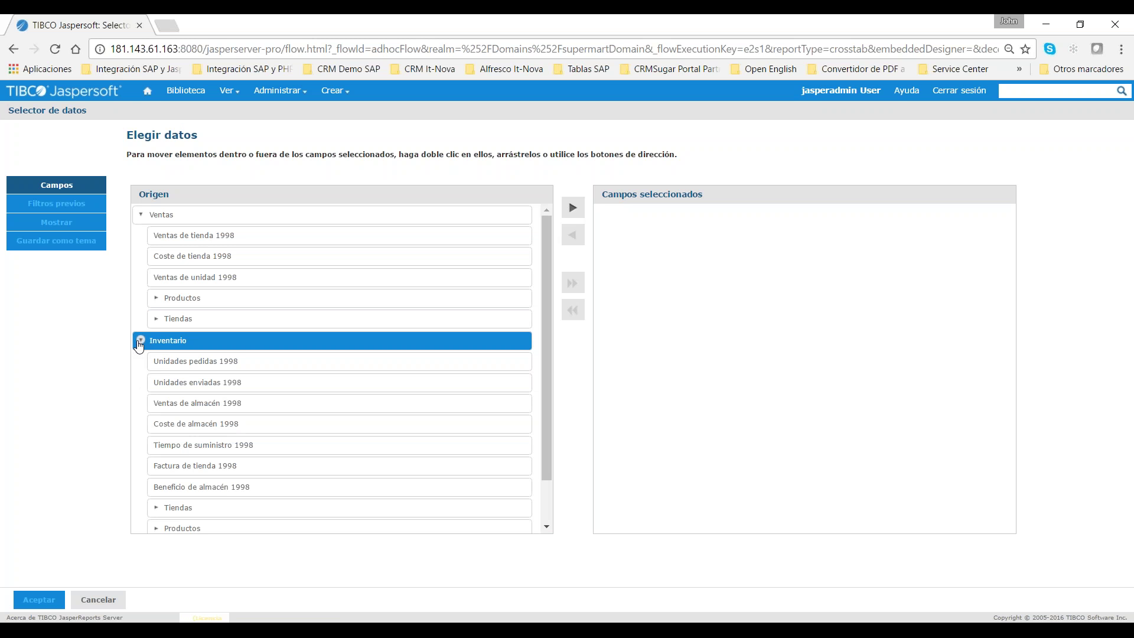
click(141, 214)
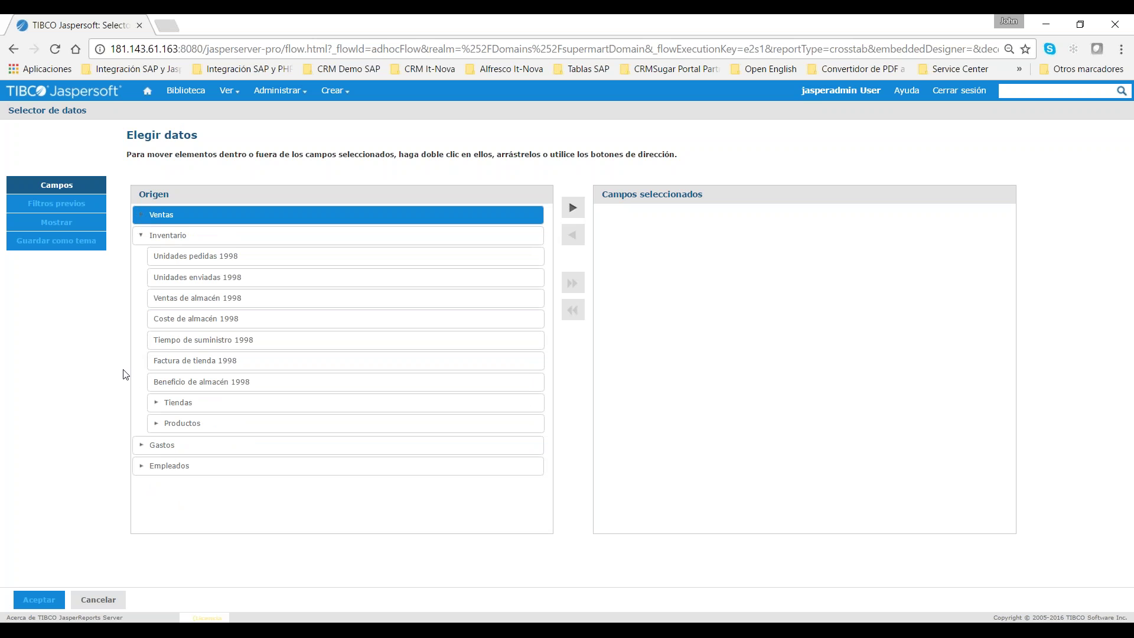
click(142, 237)
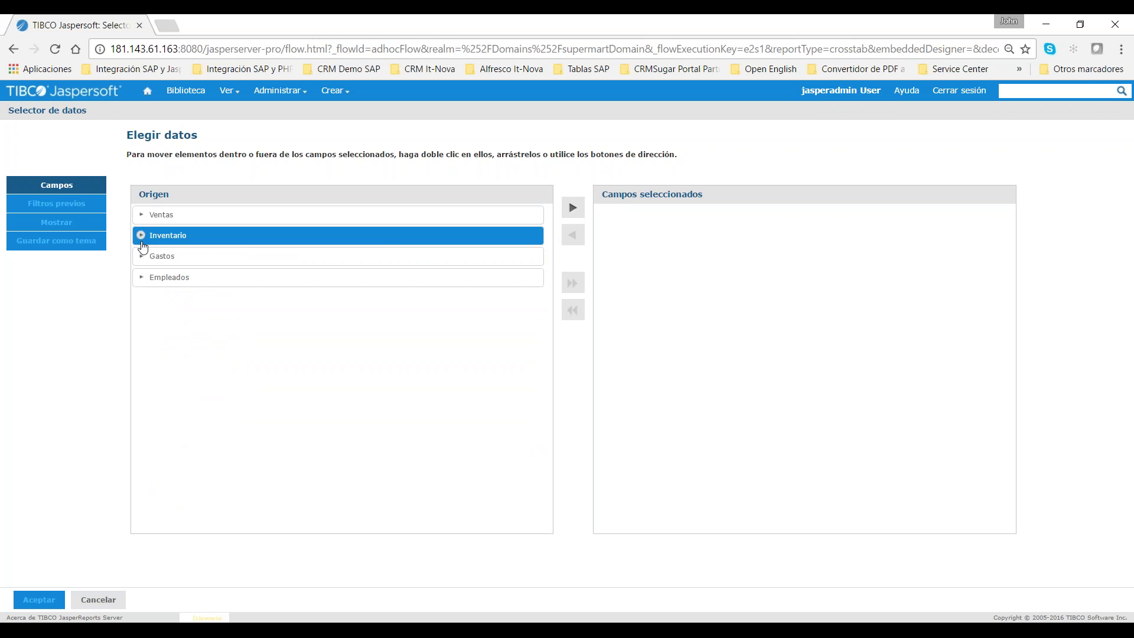
click(141, 258)
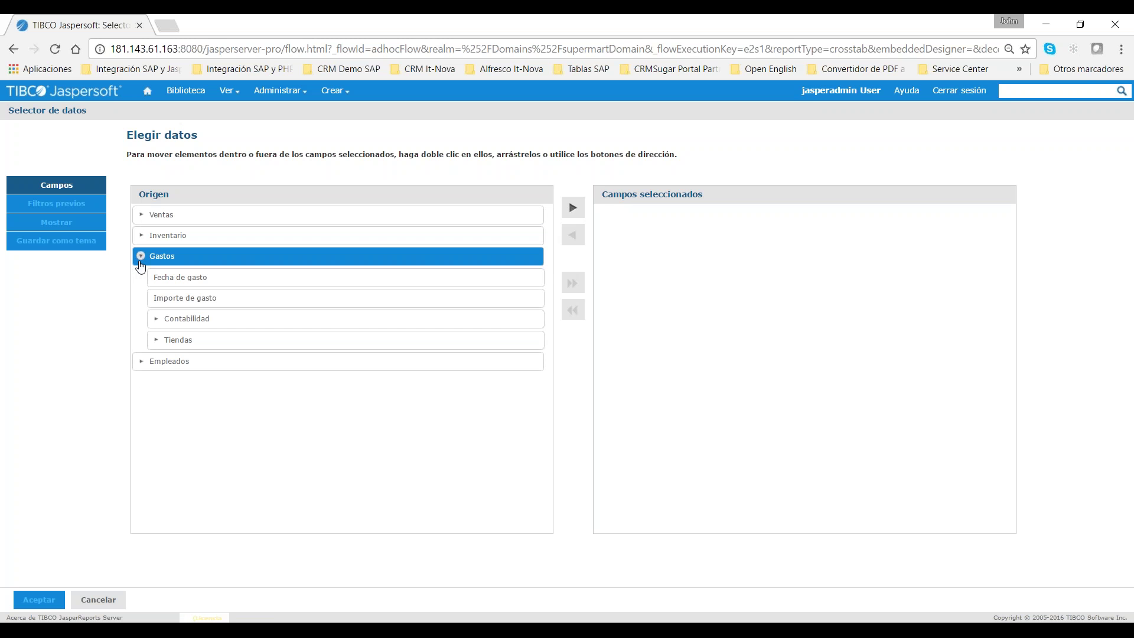
click(141, 362)
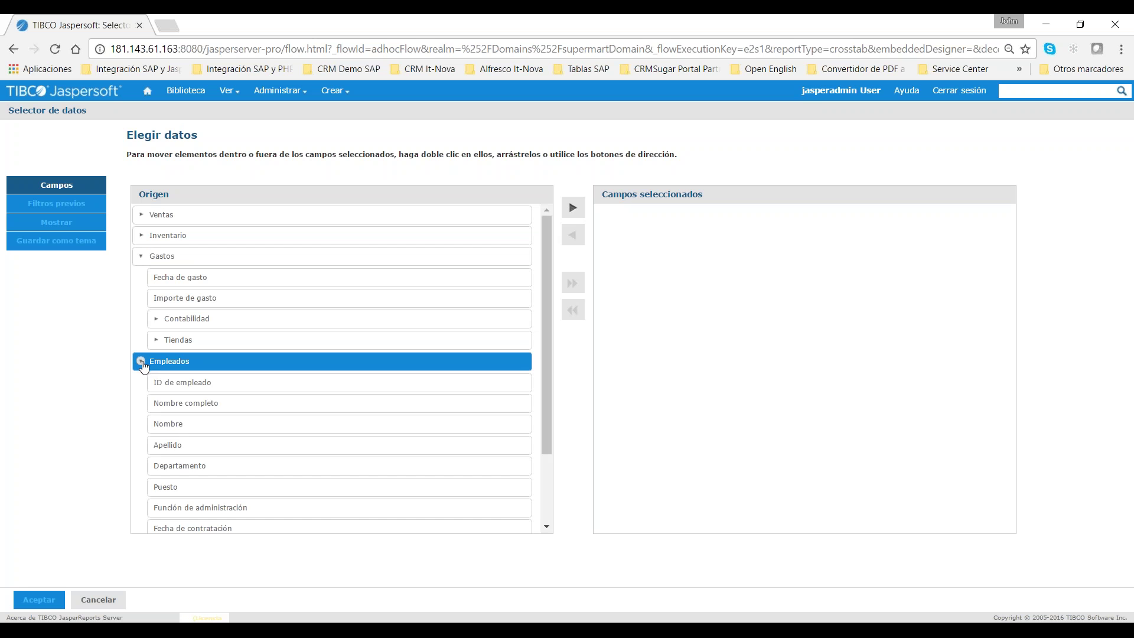
click(142, 363)
click(141, 257)
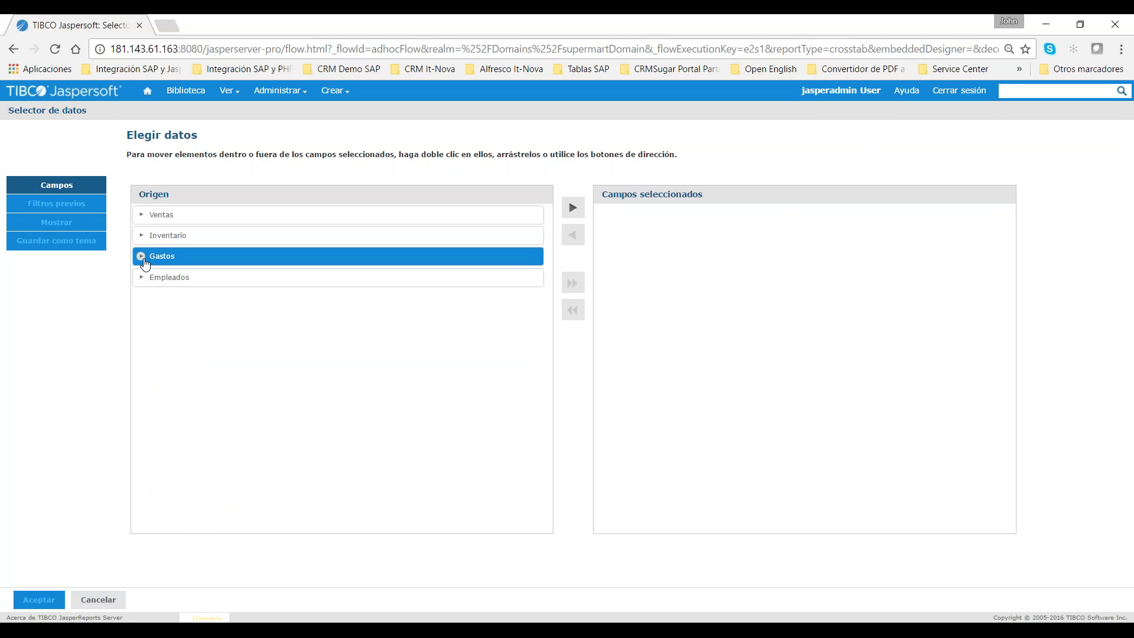
Add the Ventas set to the selected fields and accept the data selection
click(152, 219)
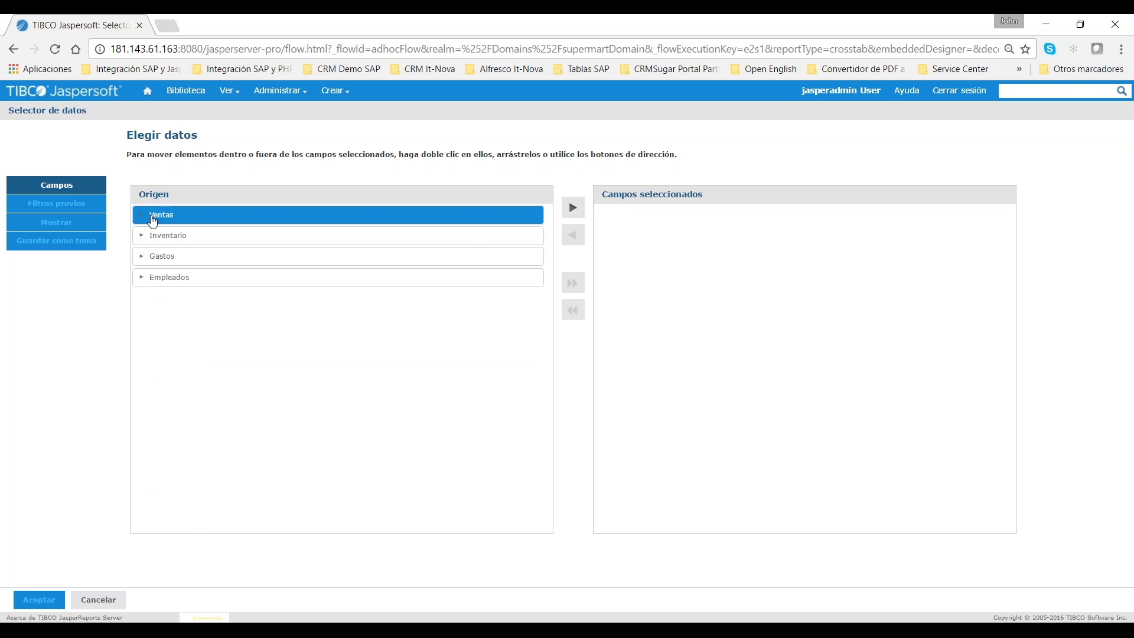
click(572, 207)
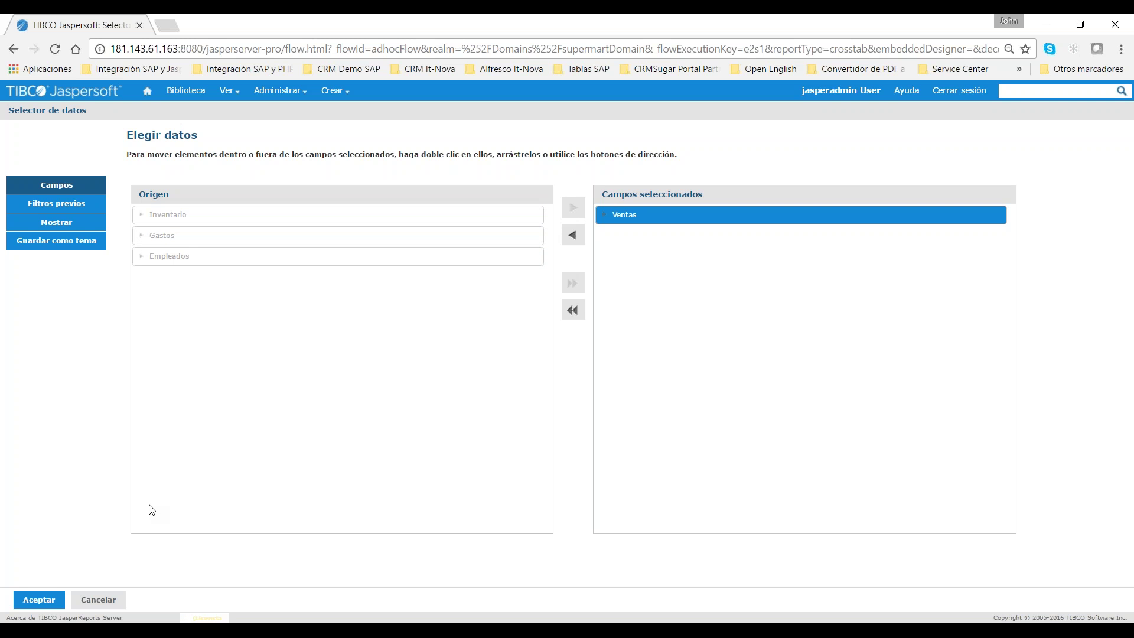
click(45, 600)
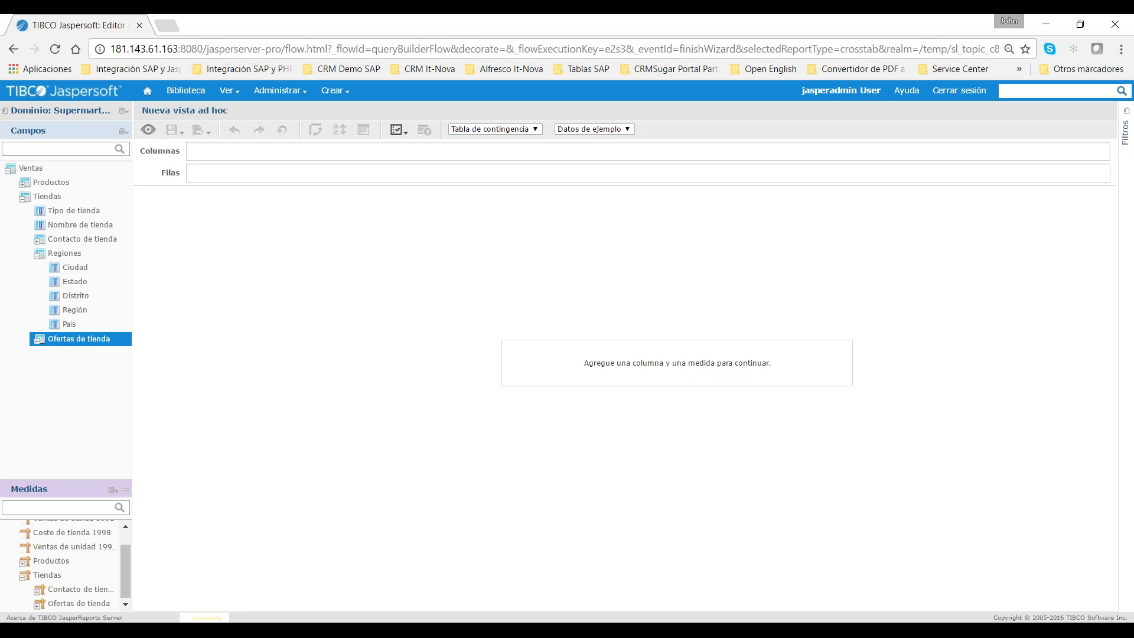
Add País and Estado from Regiones and Ciudad from Contacto de tienda as crosstab rows, in that order
click(24, 198)
click(22, 199)
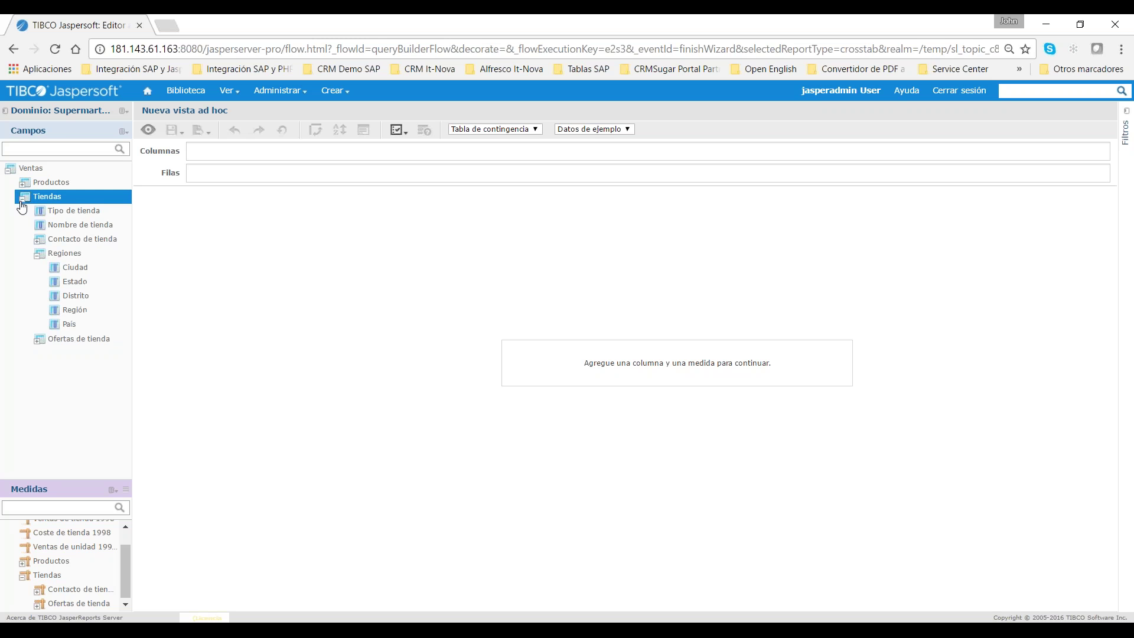
click(36, 256)
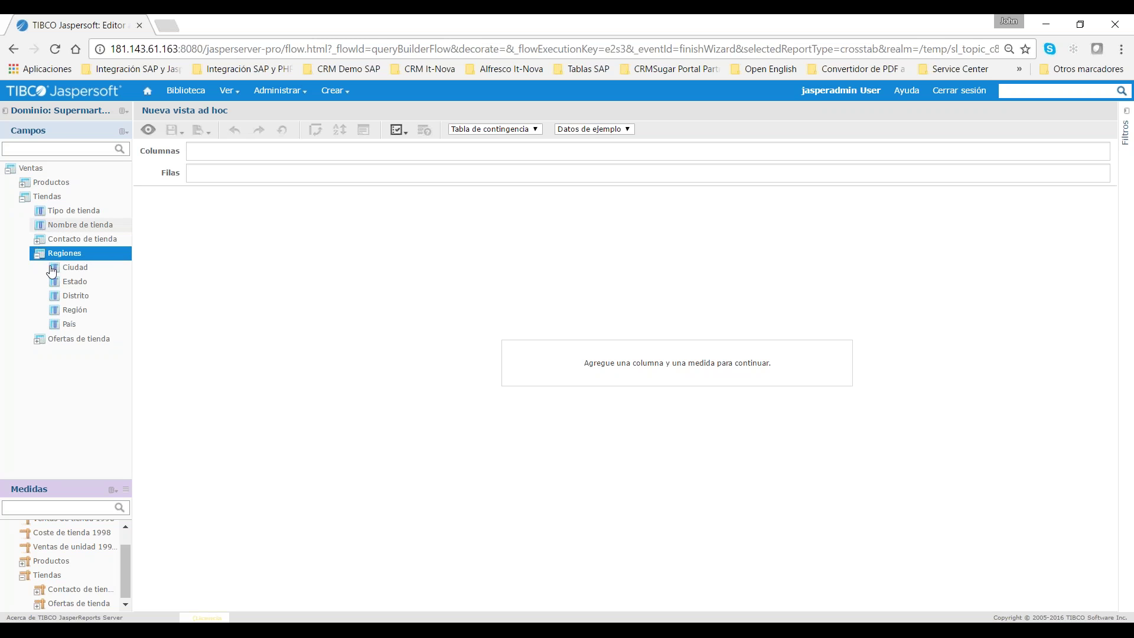
mouse_move(127, 566)
mouse_down()
mouse_move(127, 548)
mouse_move(126, 571)
mouse_up()
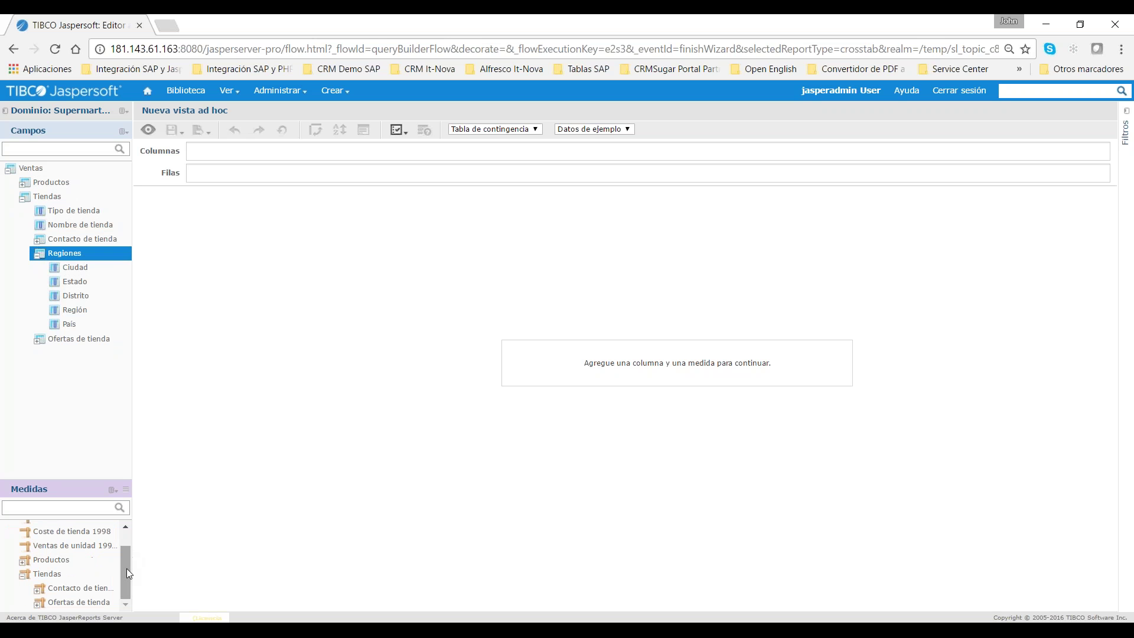
click(83, 326)
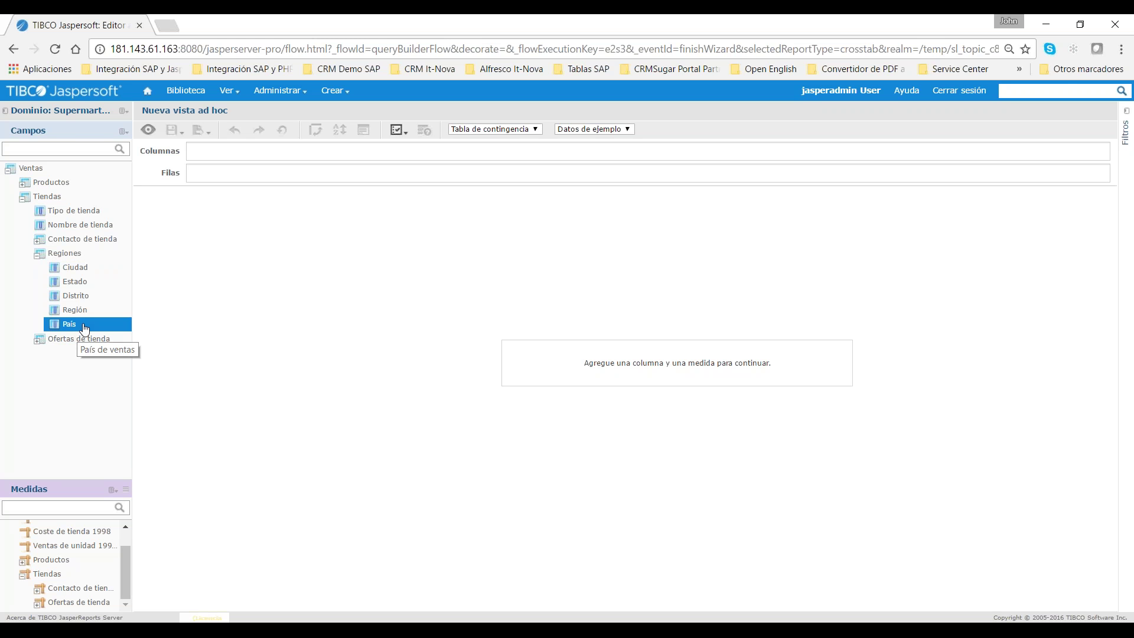
double_click(84, 328)
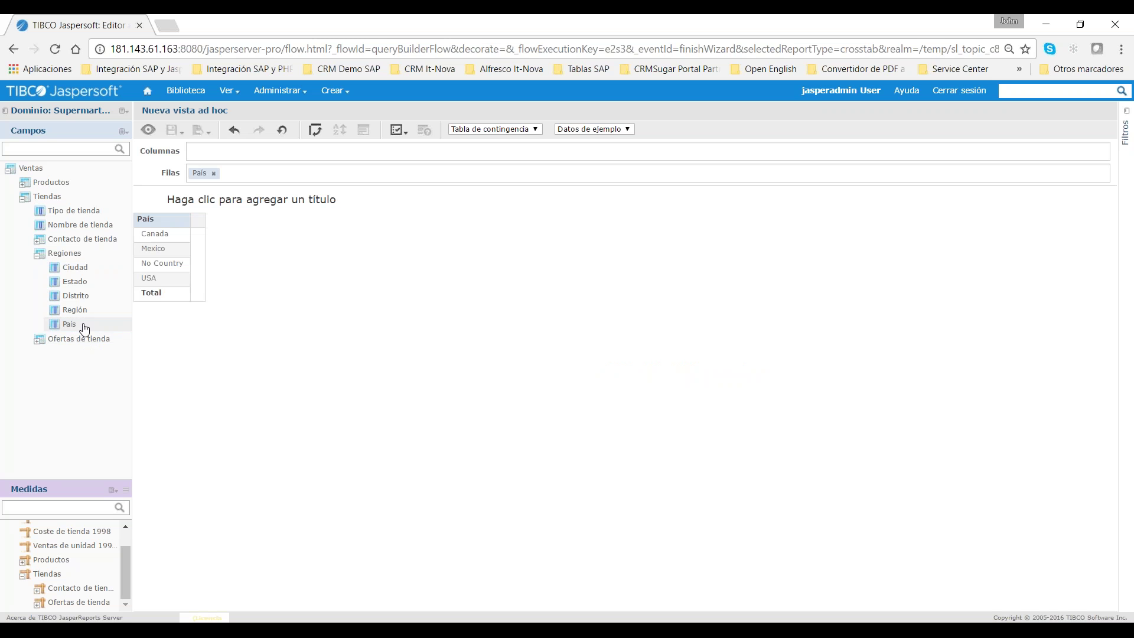
drag(79, 283, 254, 175)
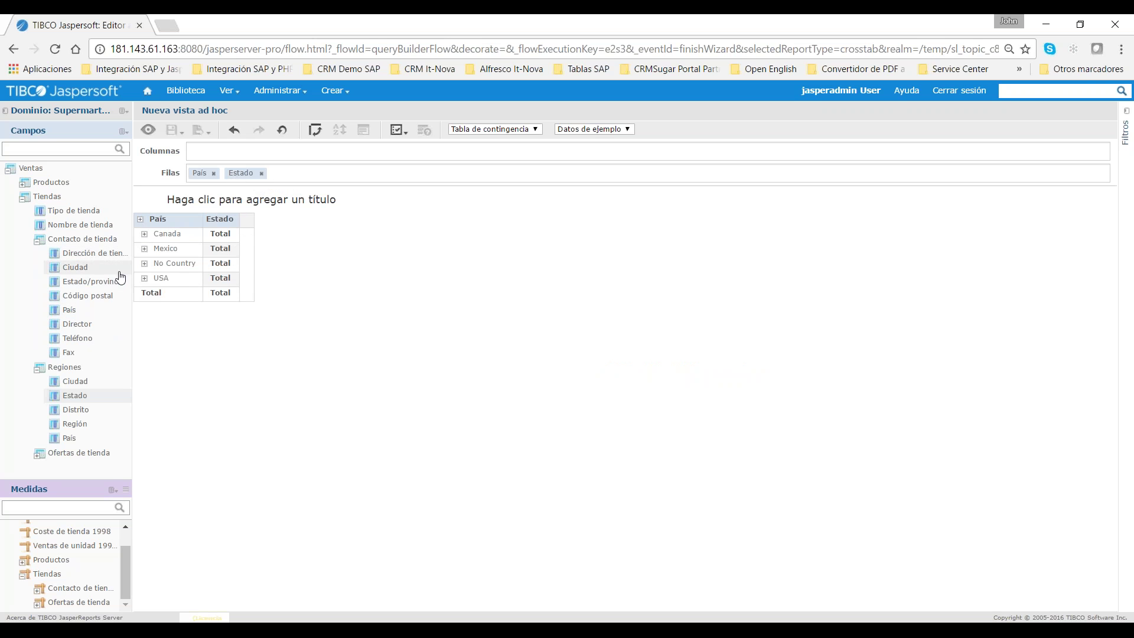
drag(76, 267, 281, 177)
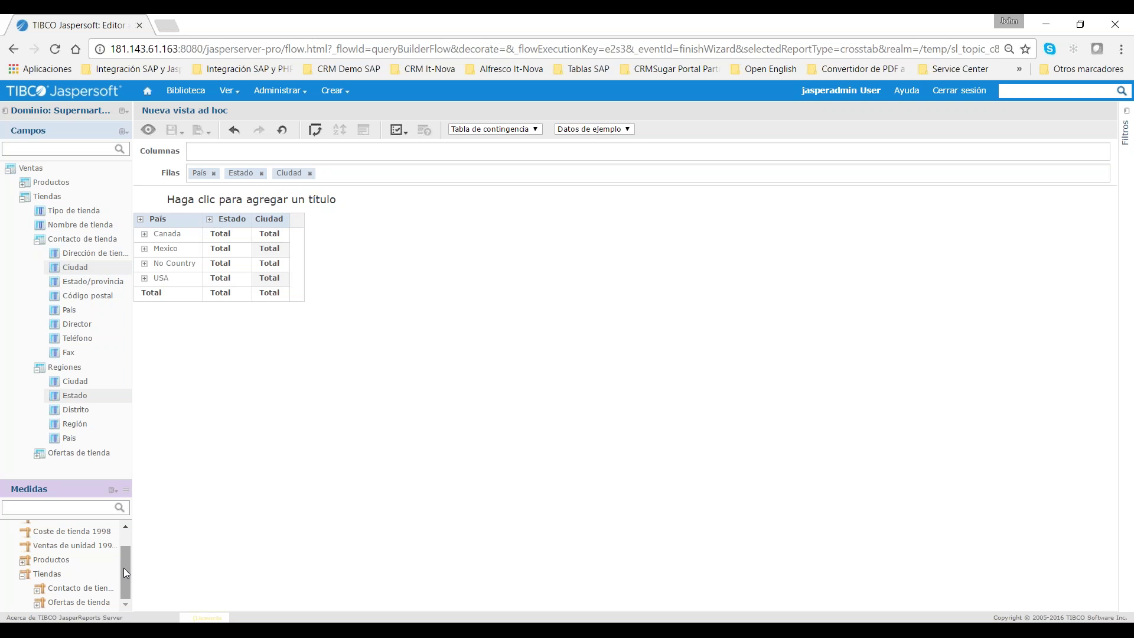
Add the measures Ventas de tienda 1998 and Coste de tienda 1998 as crosstab columns
drag(123, 579, 123, 540)
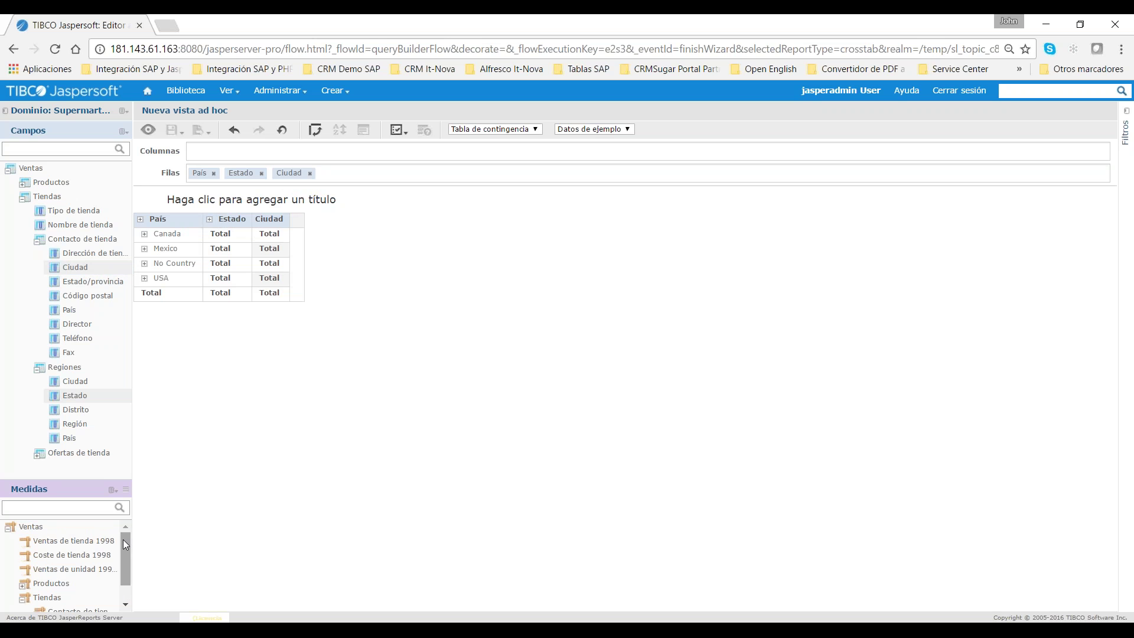
double_click(71, 541)
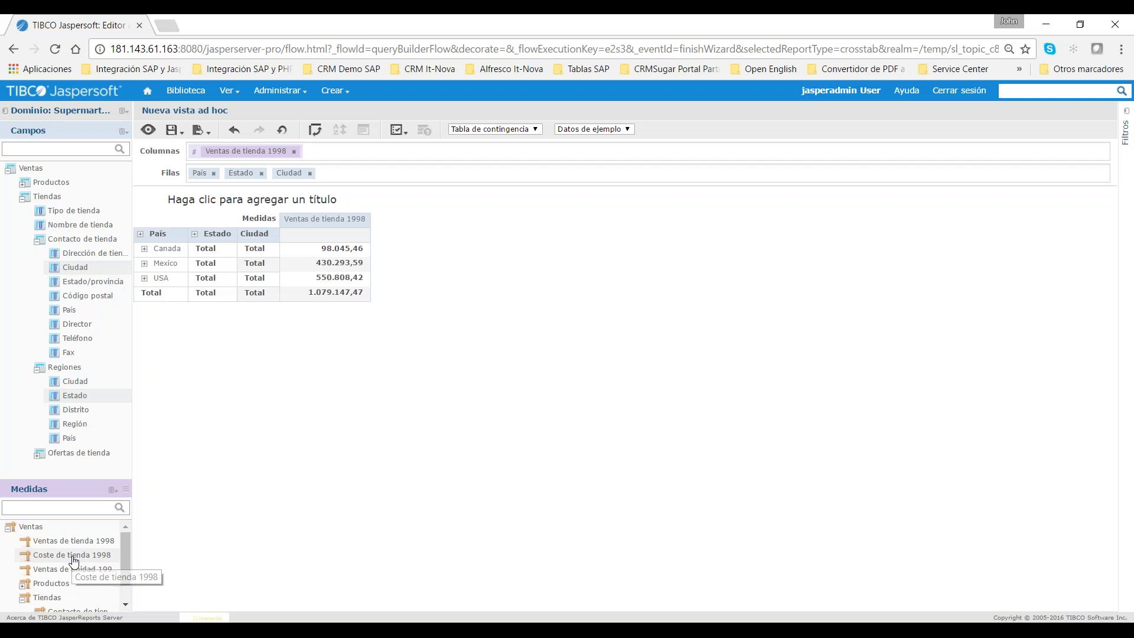
double_click(73, 561)
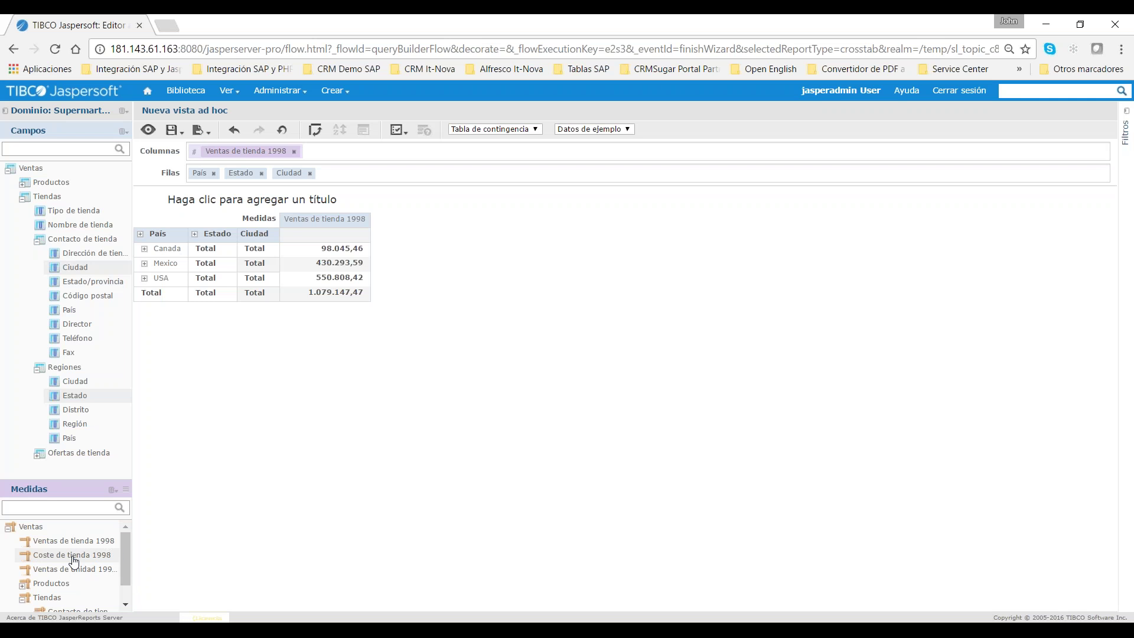
double_click(73, 555)
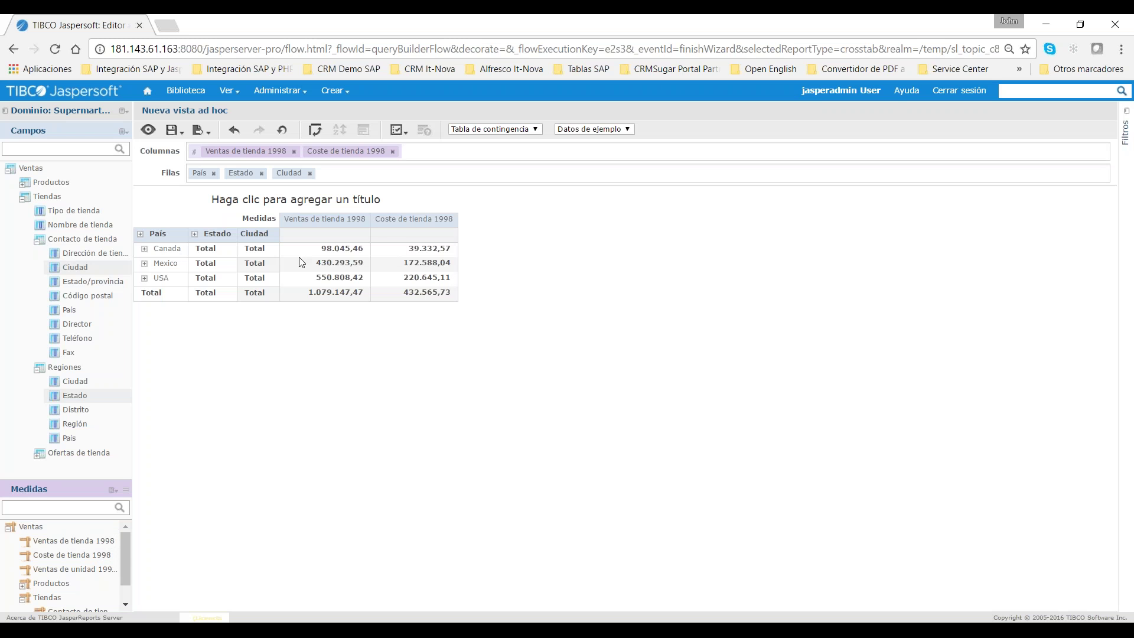
Expand Canada and its state BC in the crosstab down to city level
click(145, 251)
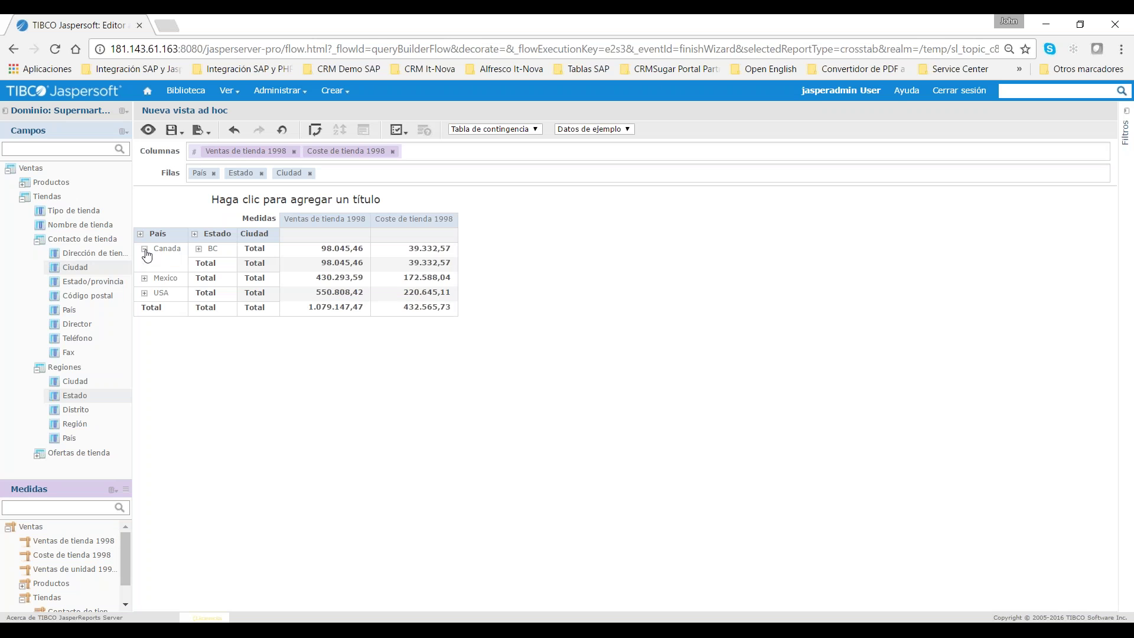
click(199, 250)
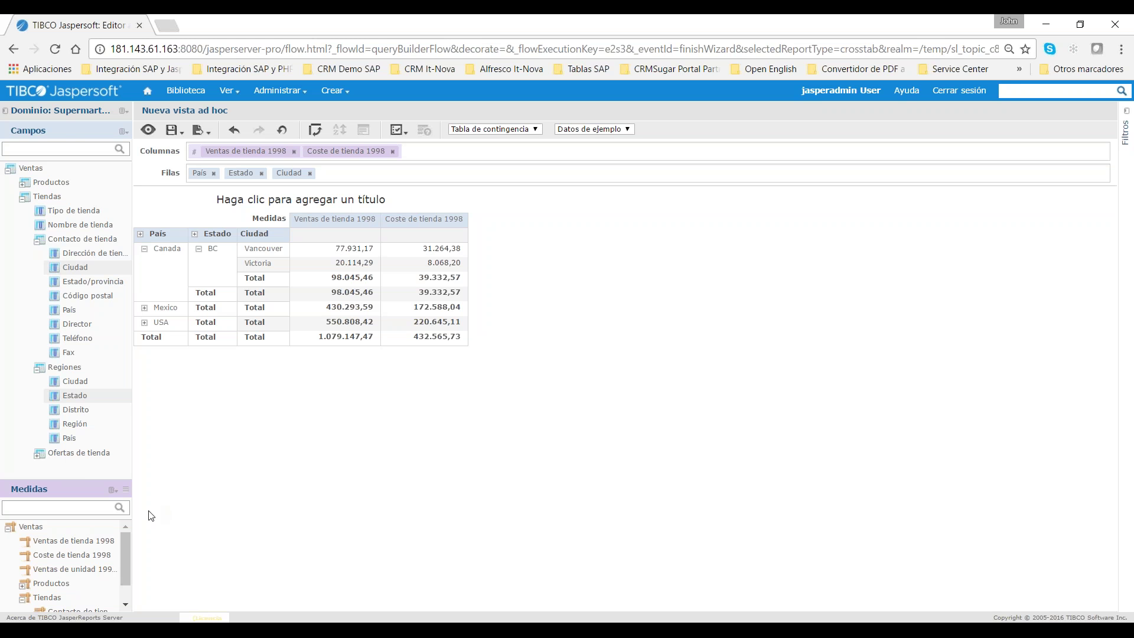
Start a new calculated measure and name it Rentabilidad
drag(128, 560, 126, 572)
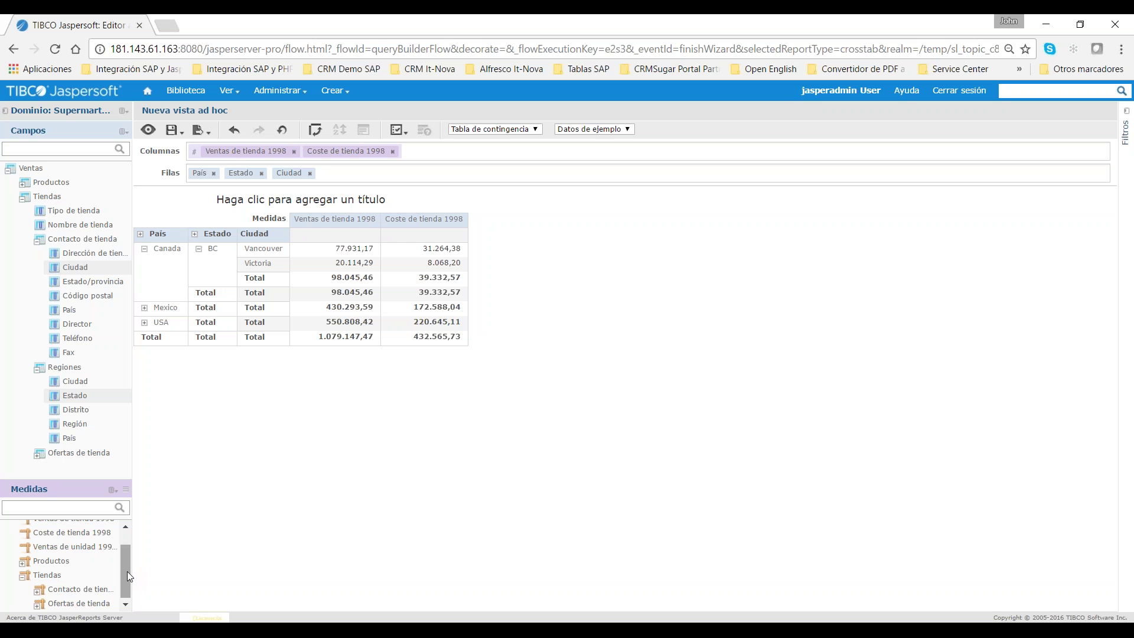
drag(126, 572, 122, 536)
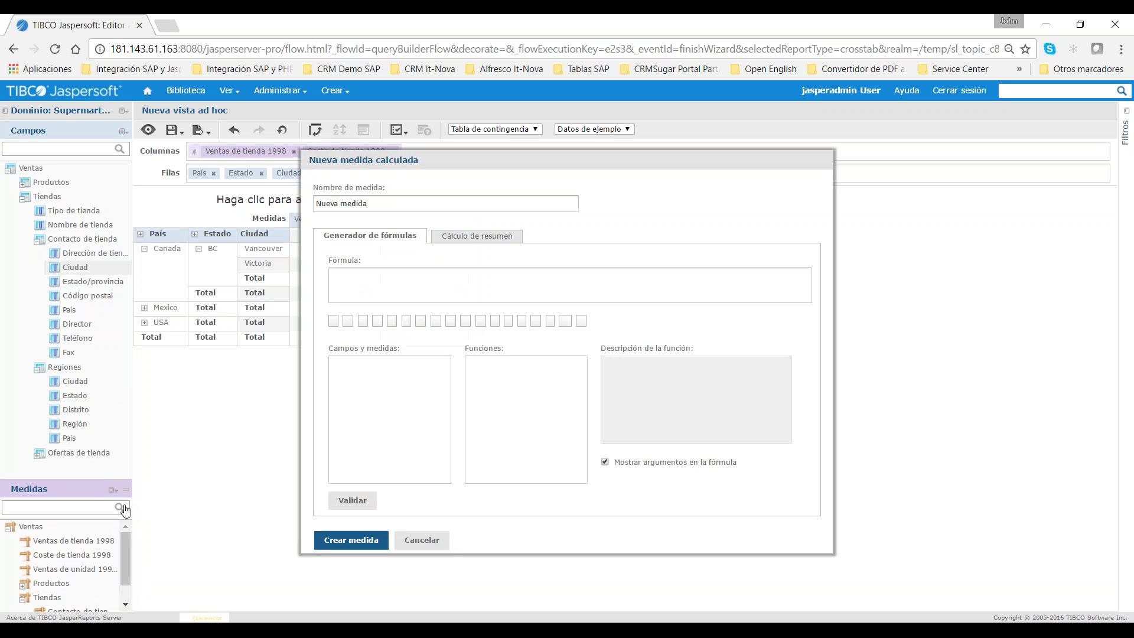
triple_click(377, 203)
text(Rentabilidad)
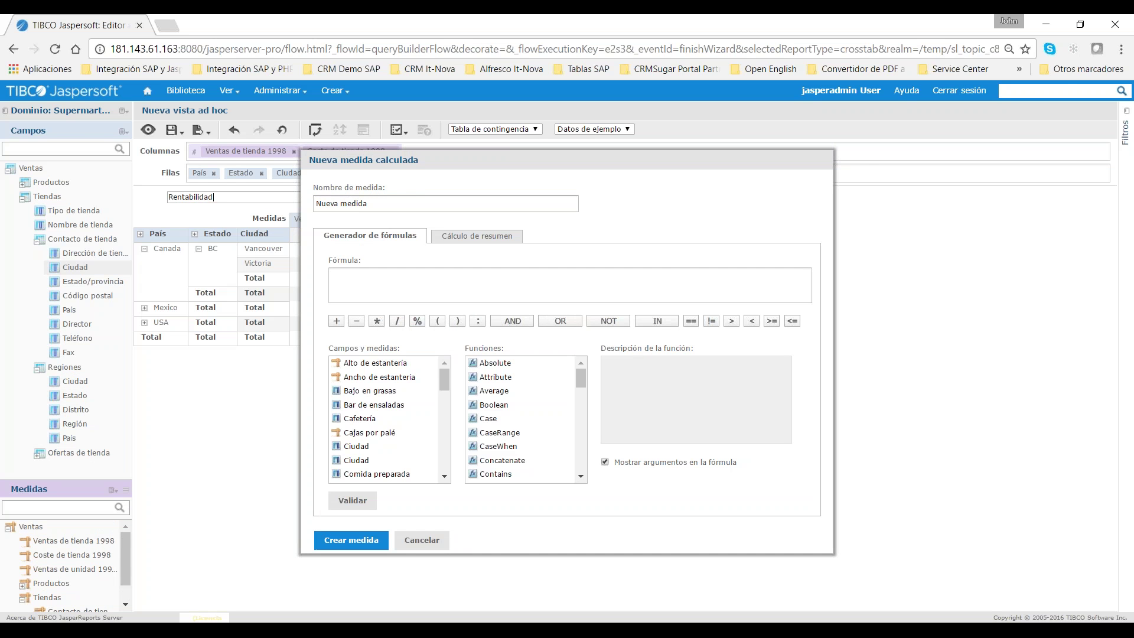
click(339, 204)
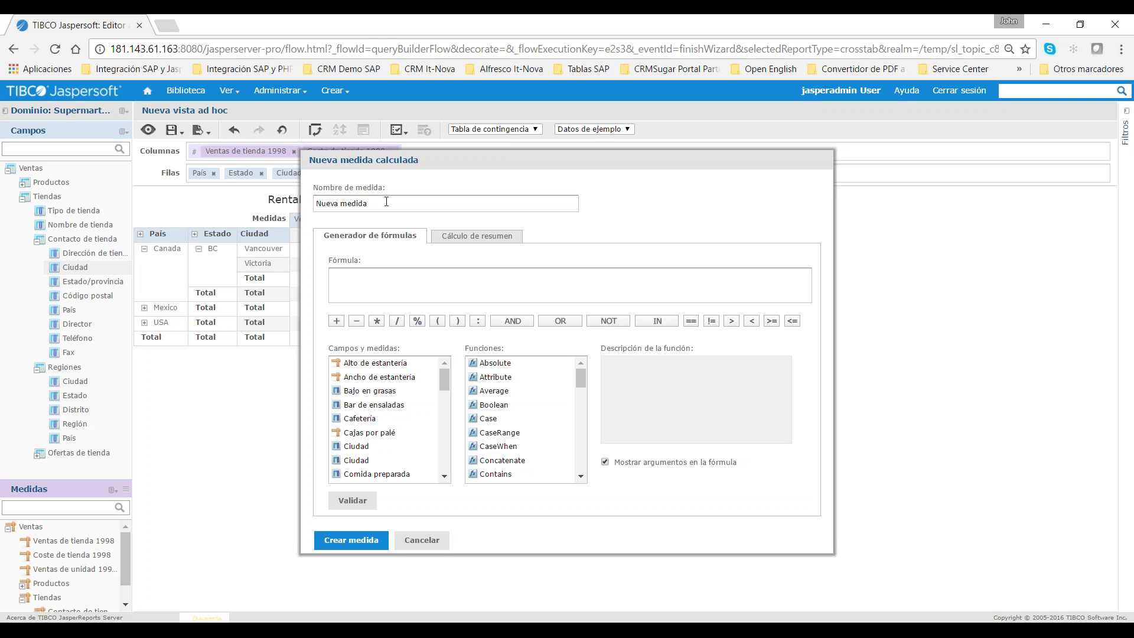
drag(387, 201, 310, 202)
text(Rentabilidad)
Build the measure's formula as "Ventas de tienda 1998" - "Coste de tienda 1998" and validate it
drag(447, 376, 449, 464)
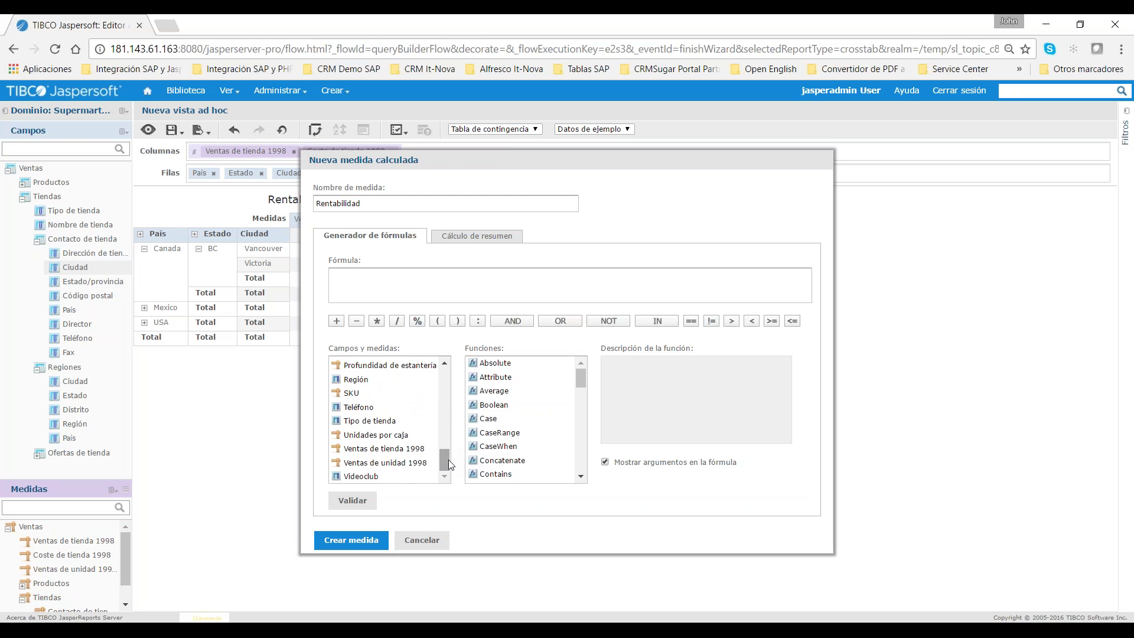
click(399, 454)
double_click(399, 454)
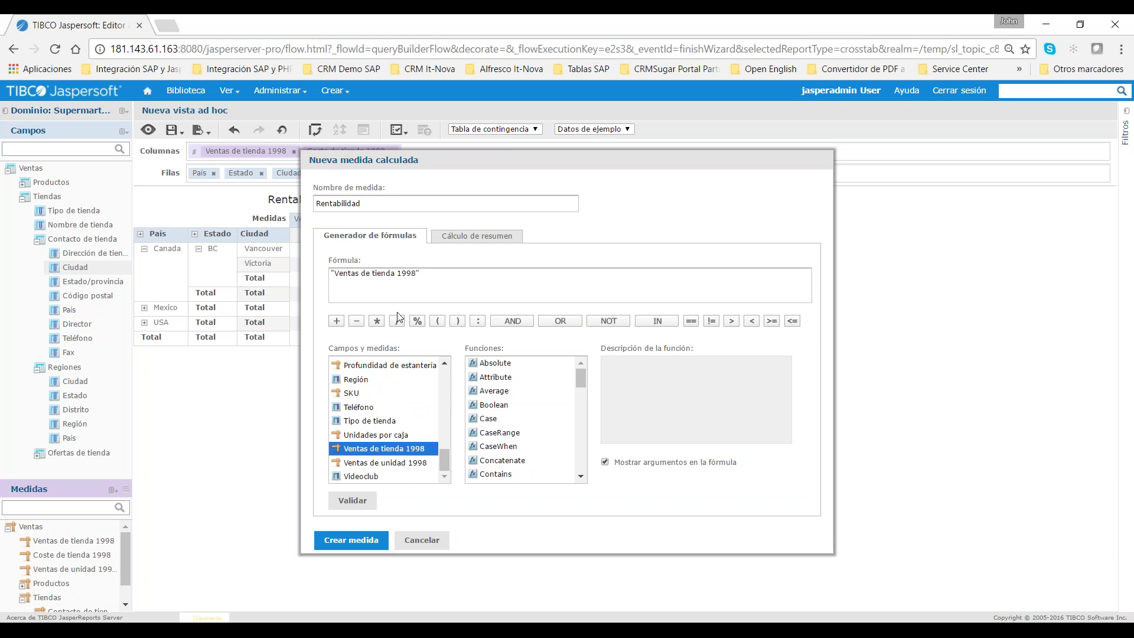
click(356, 322)
drag(442, 456, 443, 365)
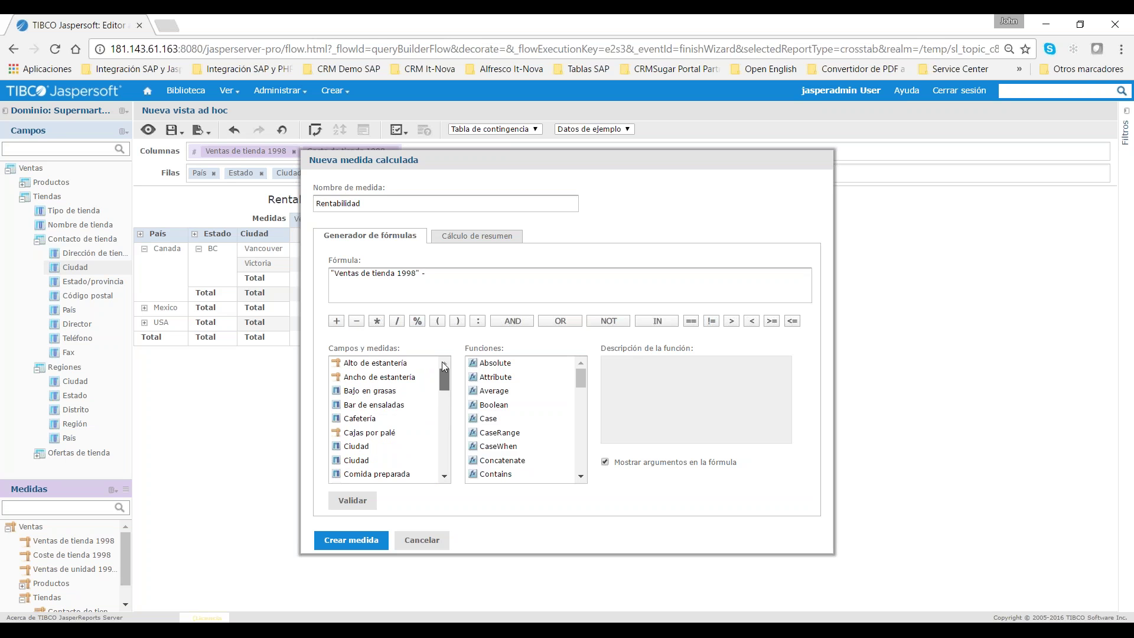
click(443, 400)
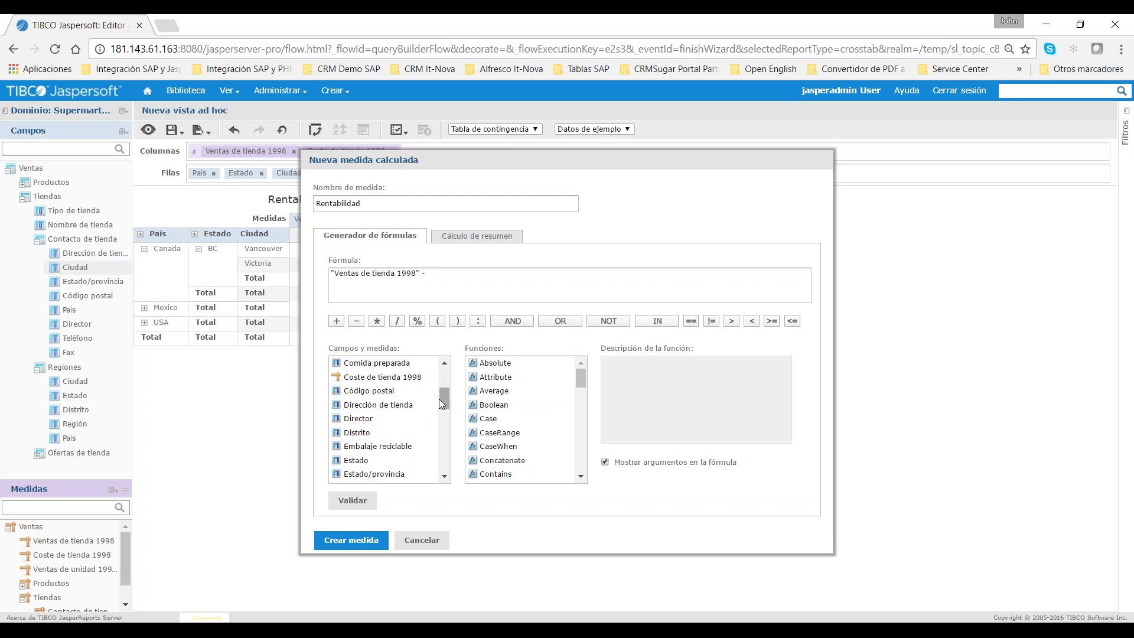
double_click(406, 380)
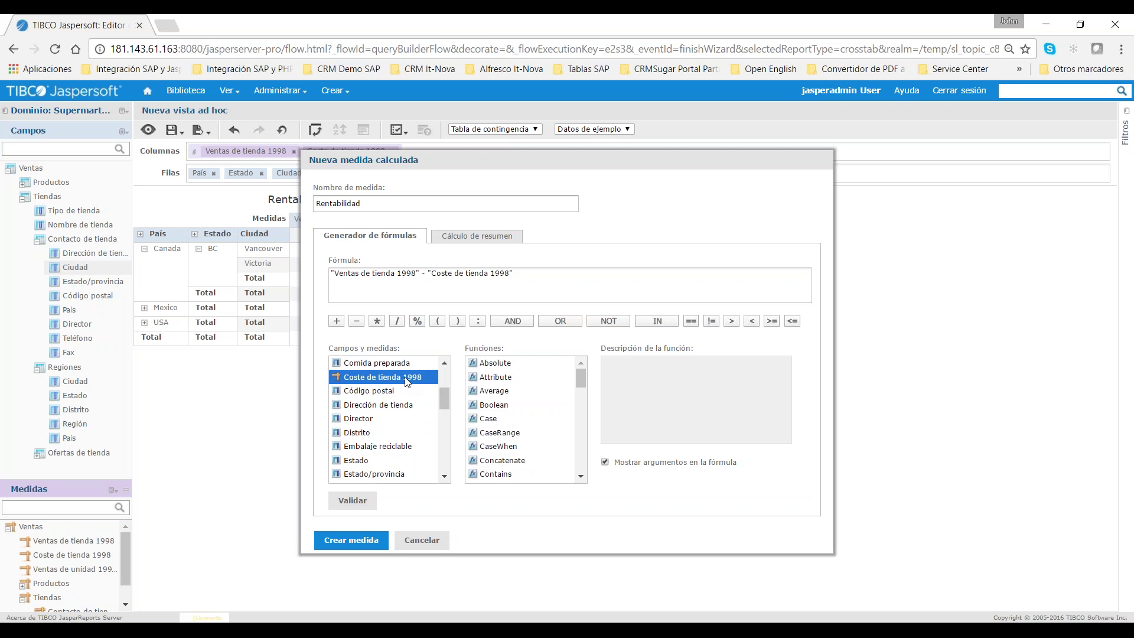
click(353, 503)
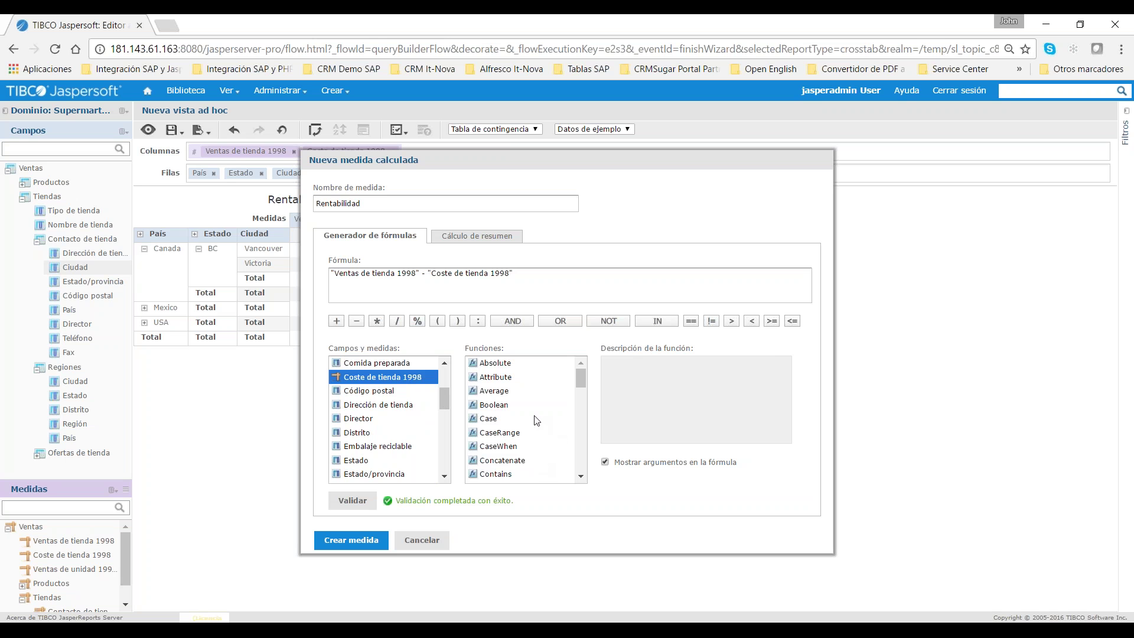
Examine the descriptions of the Average, Case, Date and IF functions available for the formula
click(528, 392)
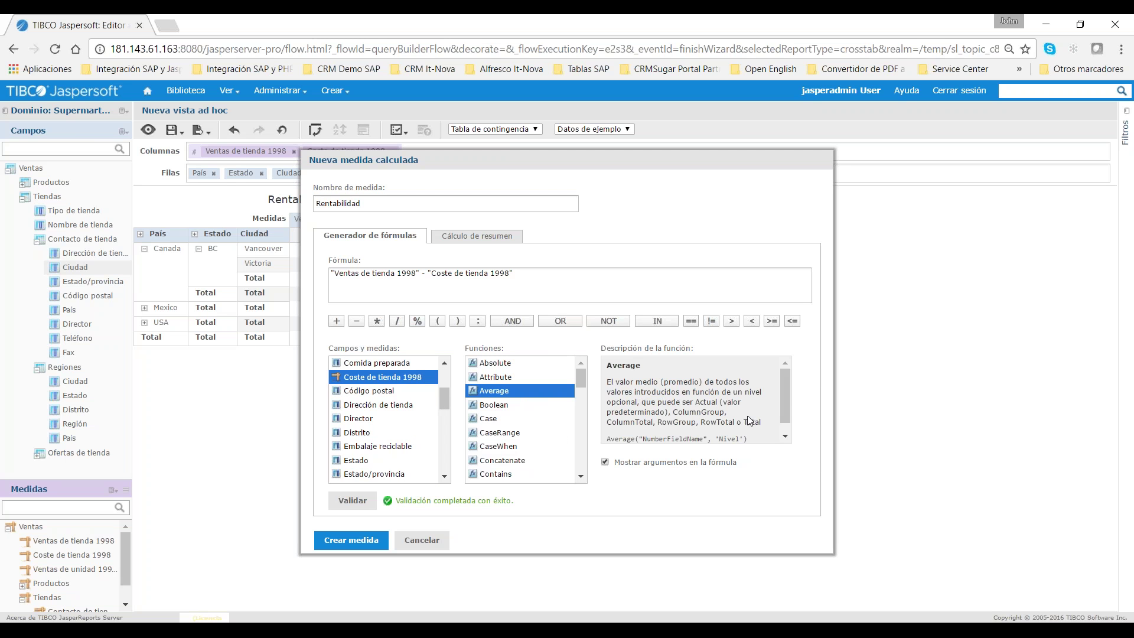
drag(785, 398, 785, 412)
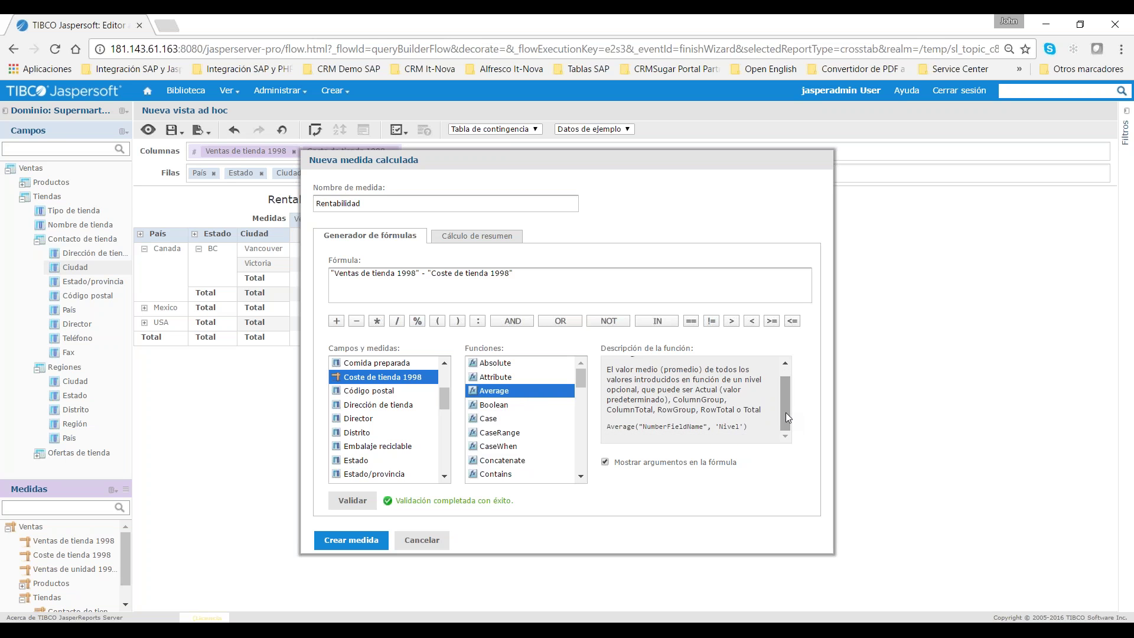
click(506, 419)
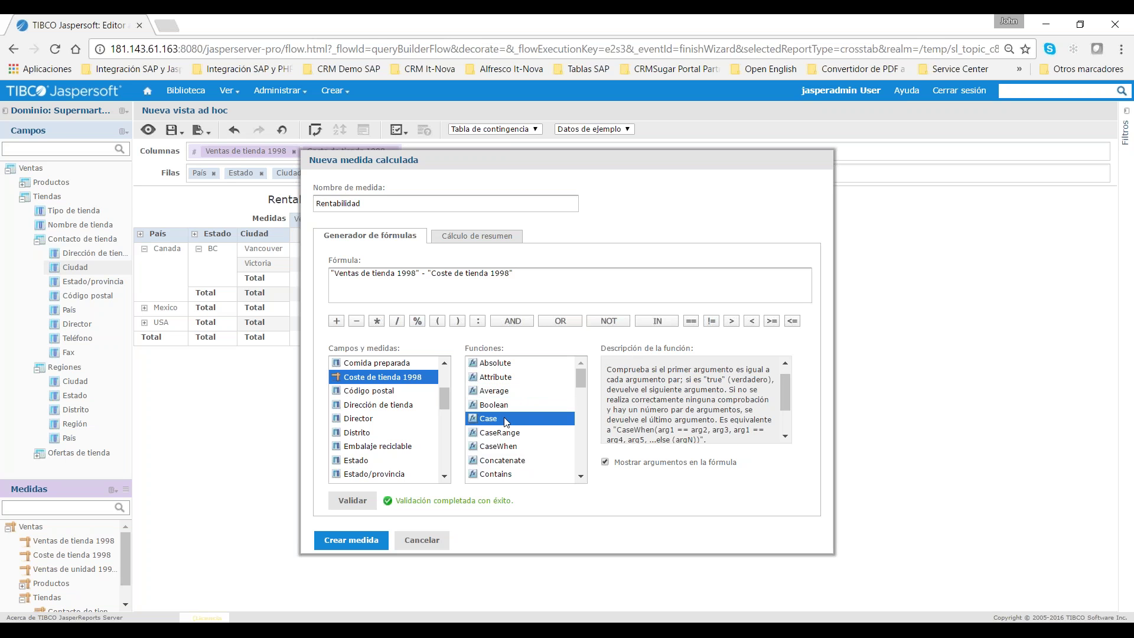
click(583, 458)
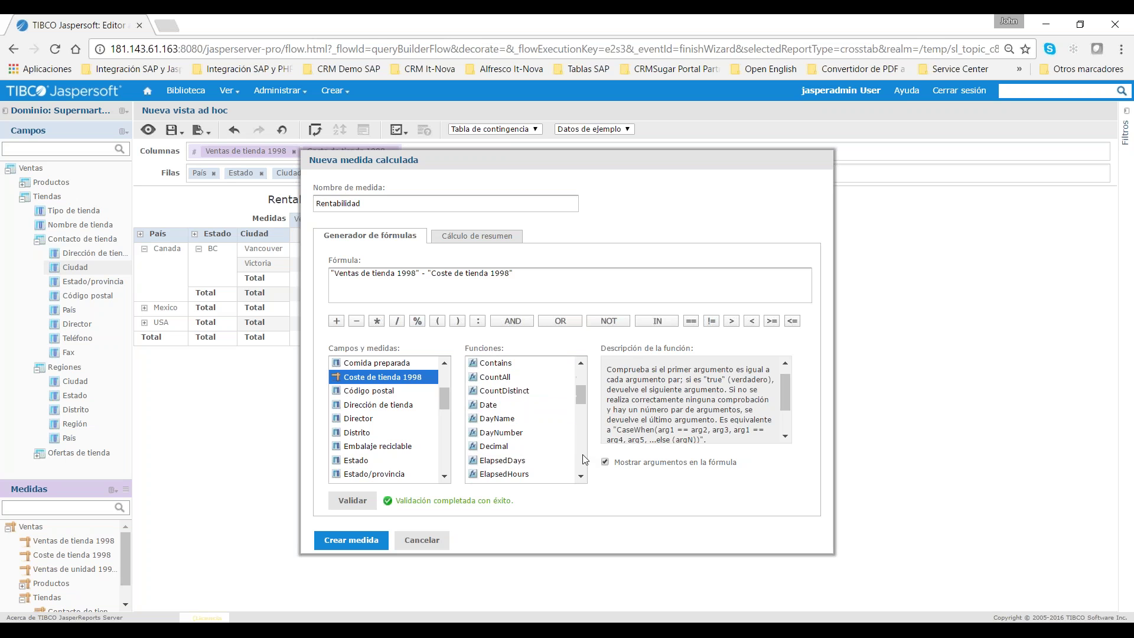
click(516, 404)
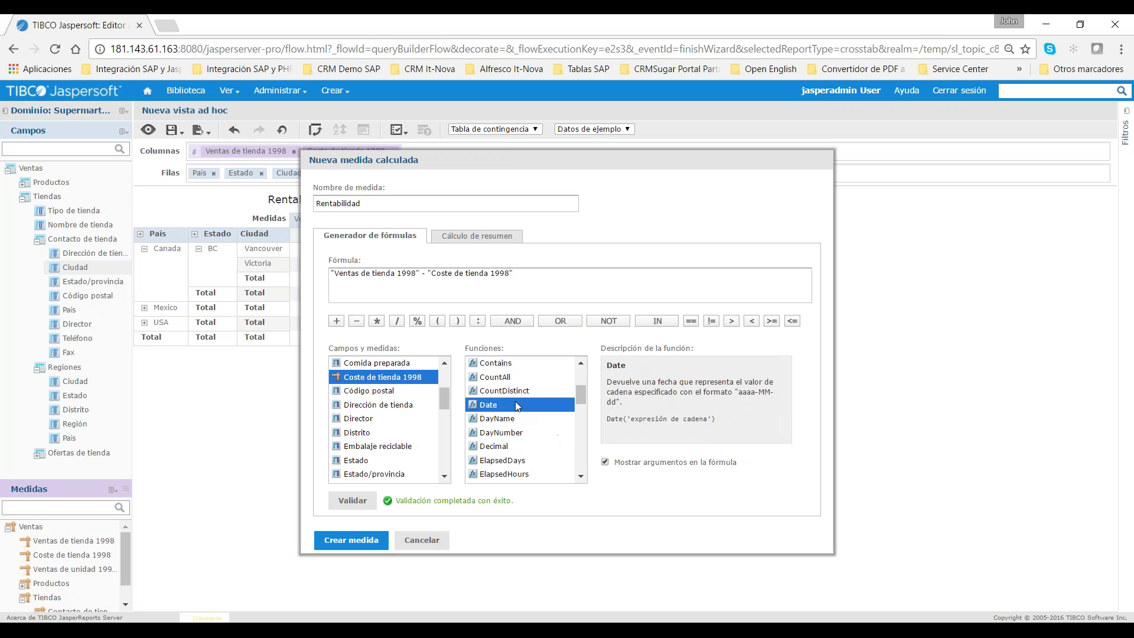
click(582, 461)
click(584, 455)
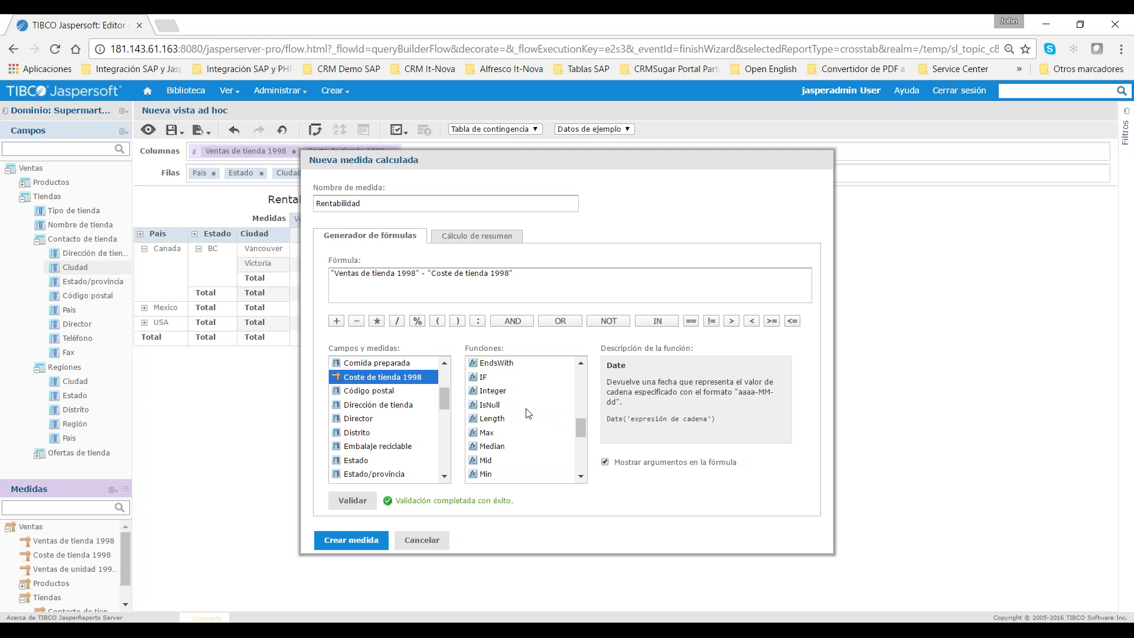
click(490, 380)
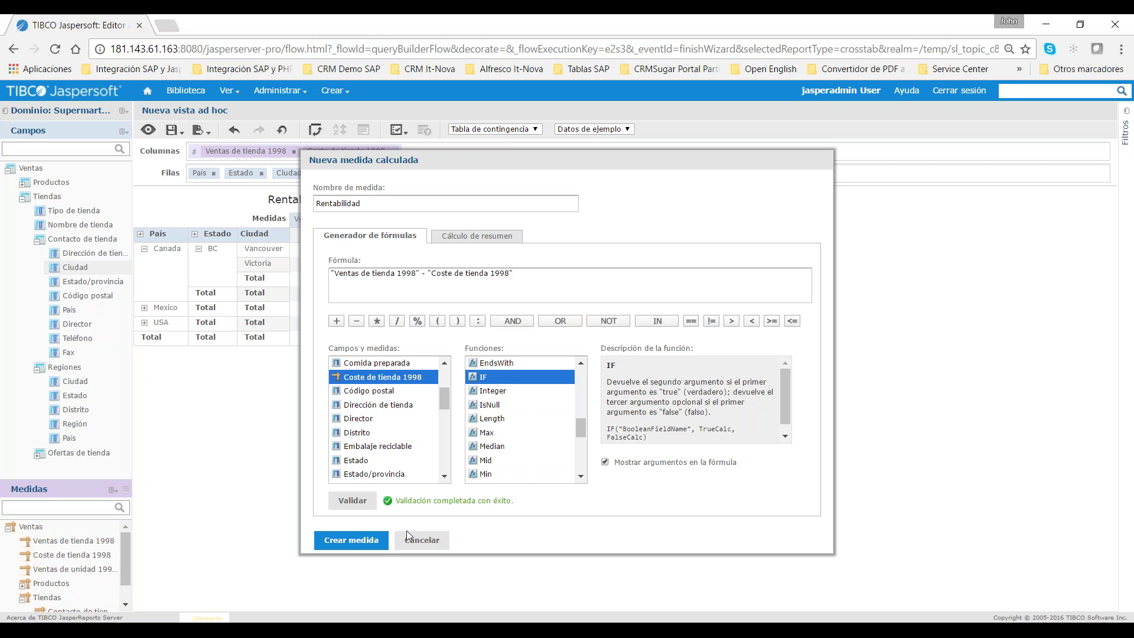
Create the calculated measure and add Rentabilidad as the last column of the crosstab
click(340, 546)
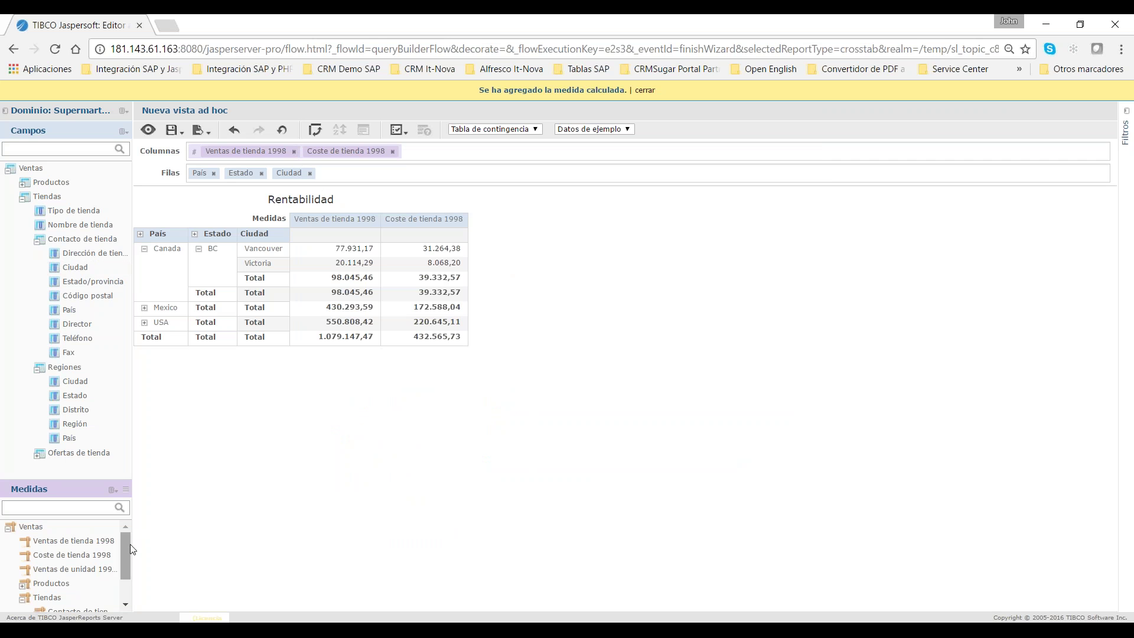
scroll(129, 546, down, 3)
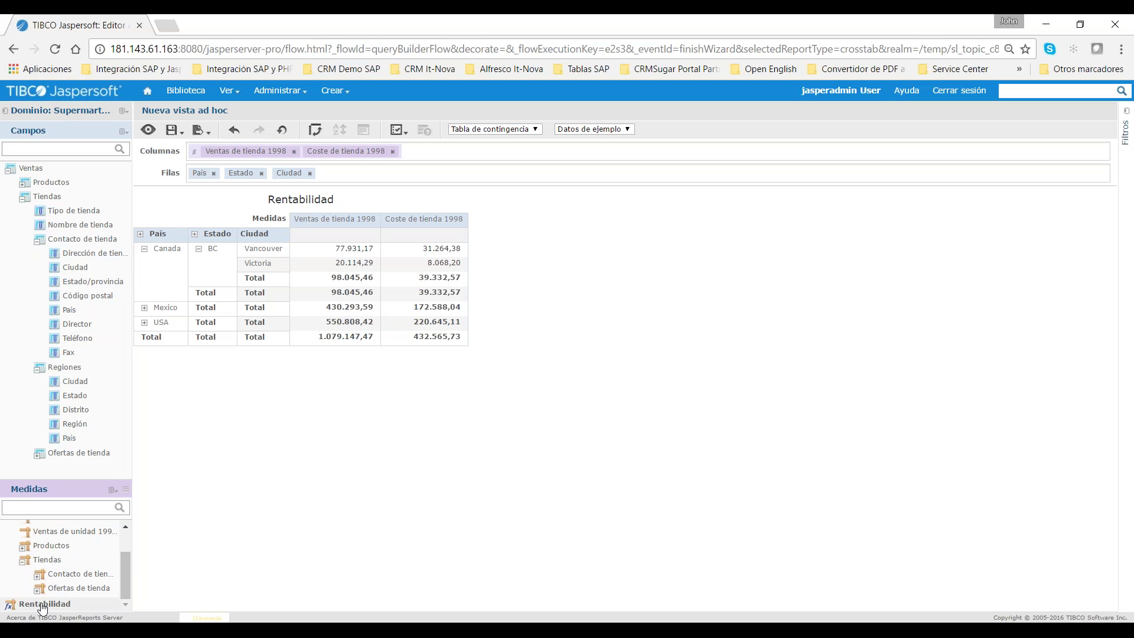
drag(42, 607, 426, 155)
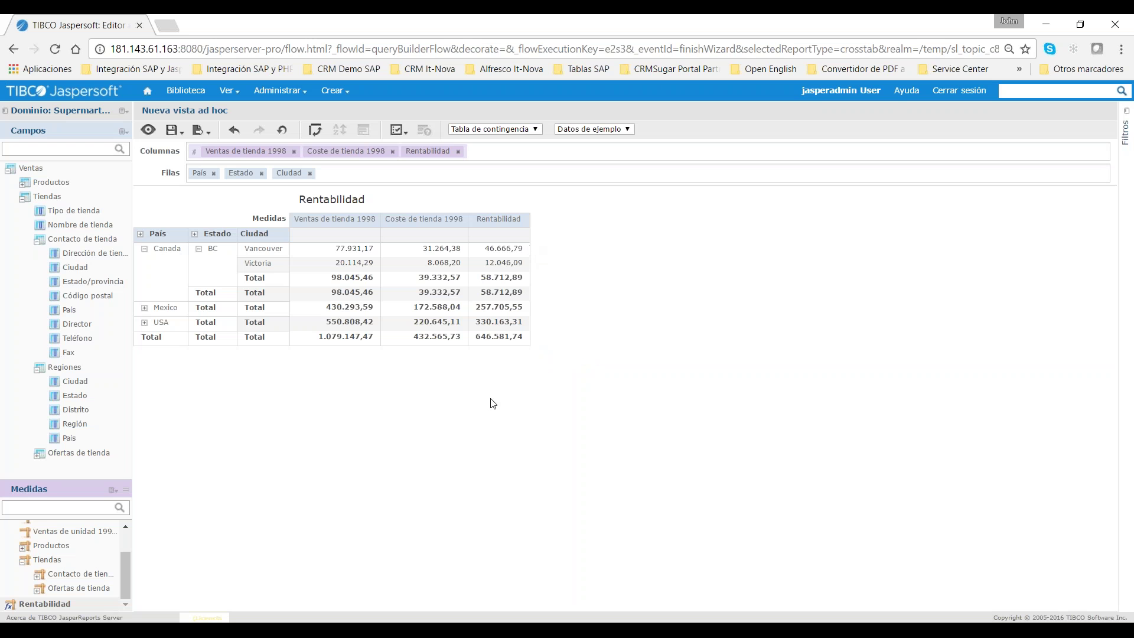
Set the crosstab's title to "Reporte de analisis de ventas vs costos"
click(342, 199)
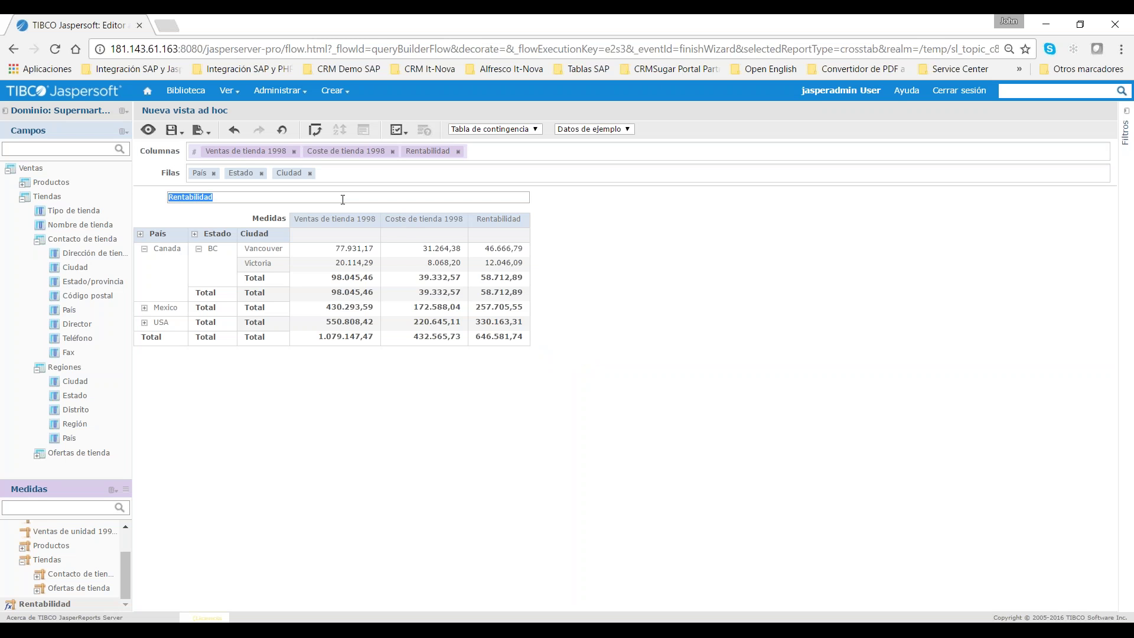
text(Reporte de analisis fd)
key(BackSpace)
text(de ventas vs costos)
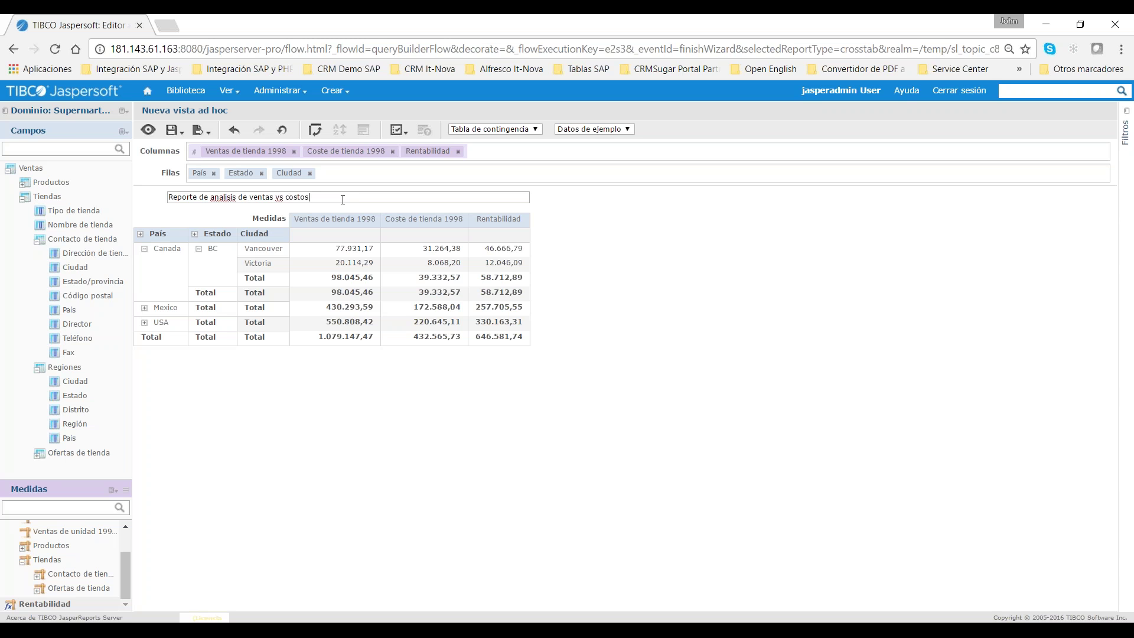
key(Return)
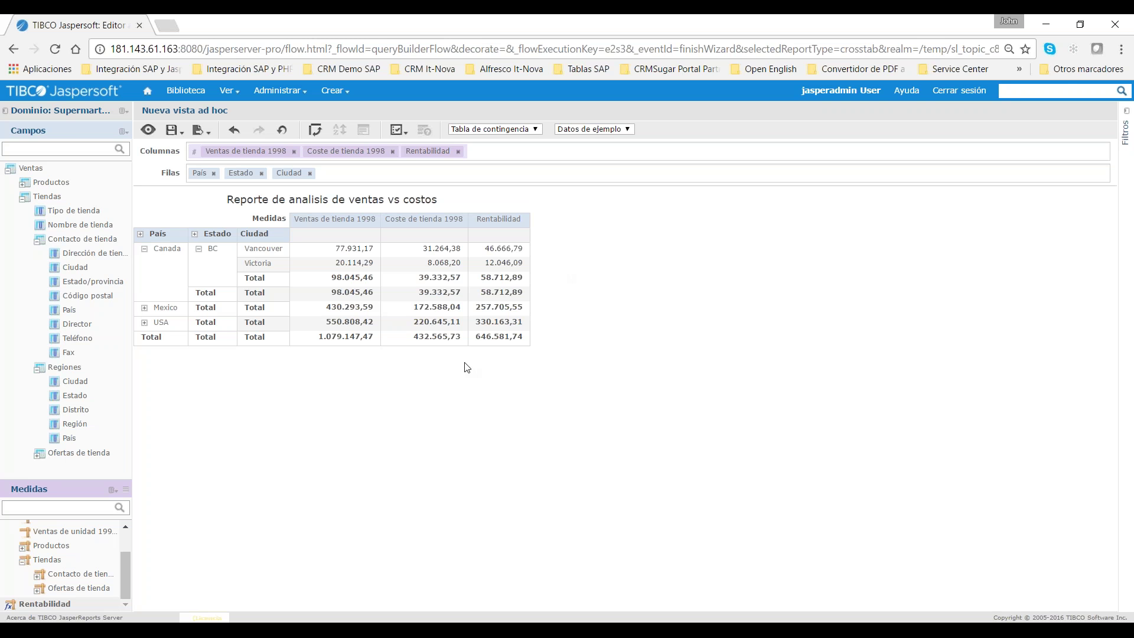
Look through the summary calculation, data format and sorting options of the Rentabilidad column
right_click(502, 223)
mouse_move(531, 229)
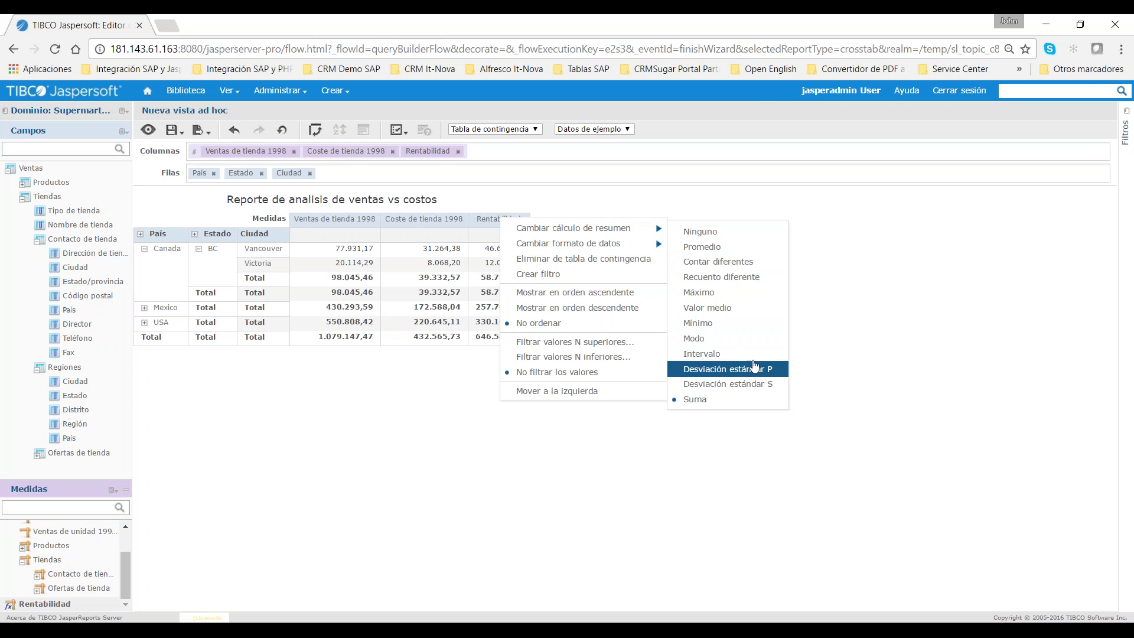
mouse_move(648, 243)
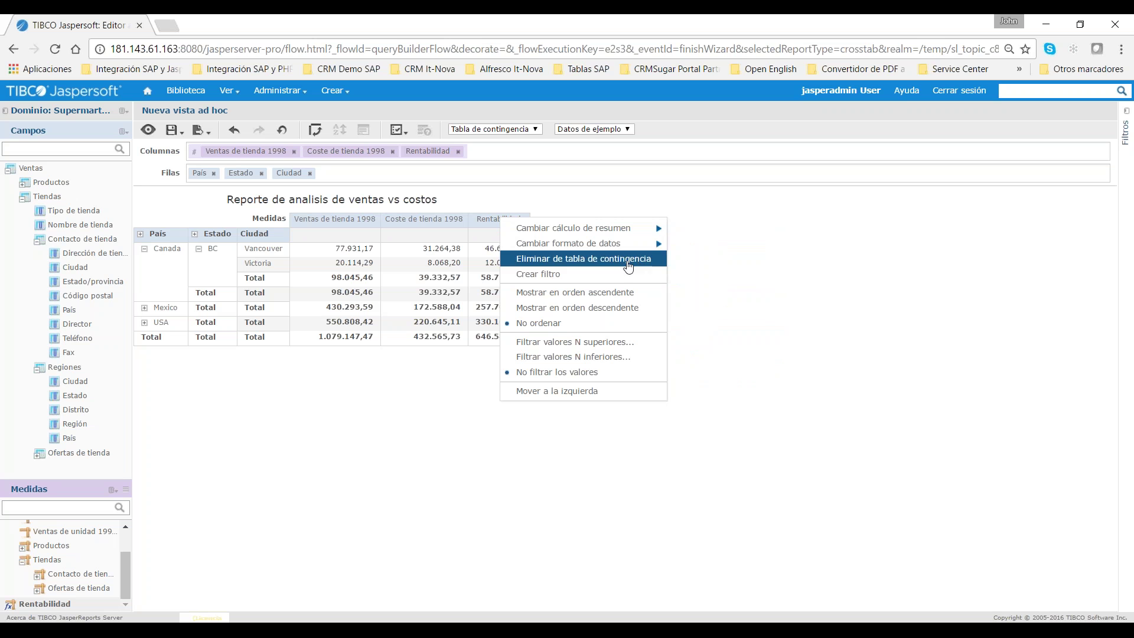
click(622, 308)
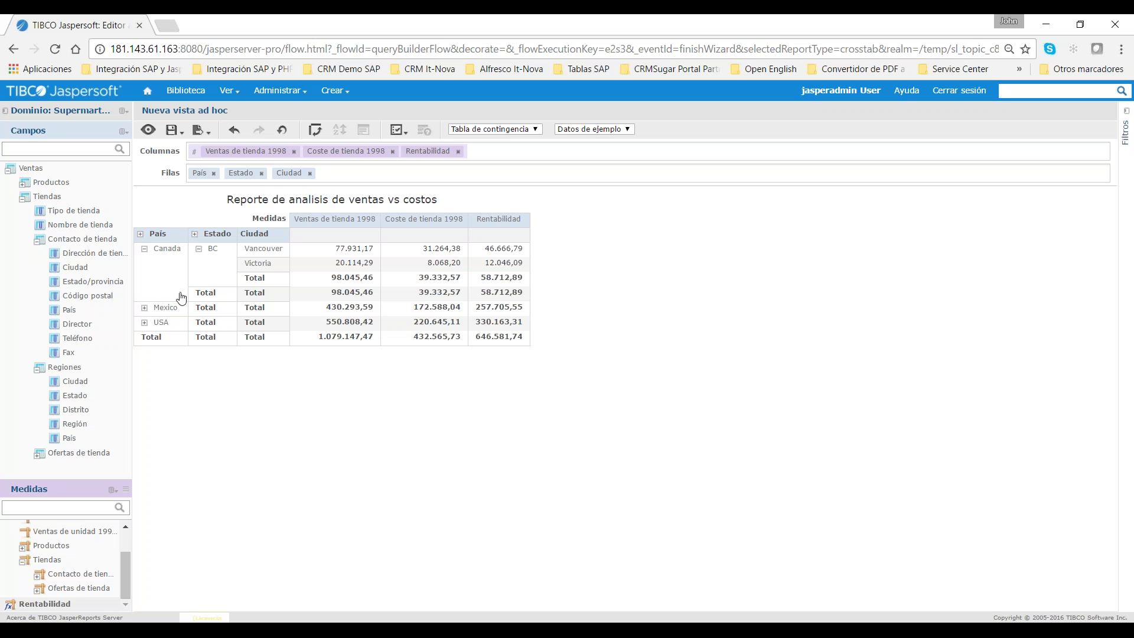
Expand Mexico to its states and, in the display preview, expand DF to city level
click(145, 308)
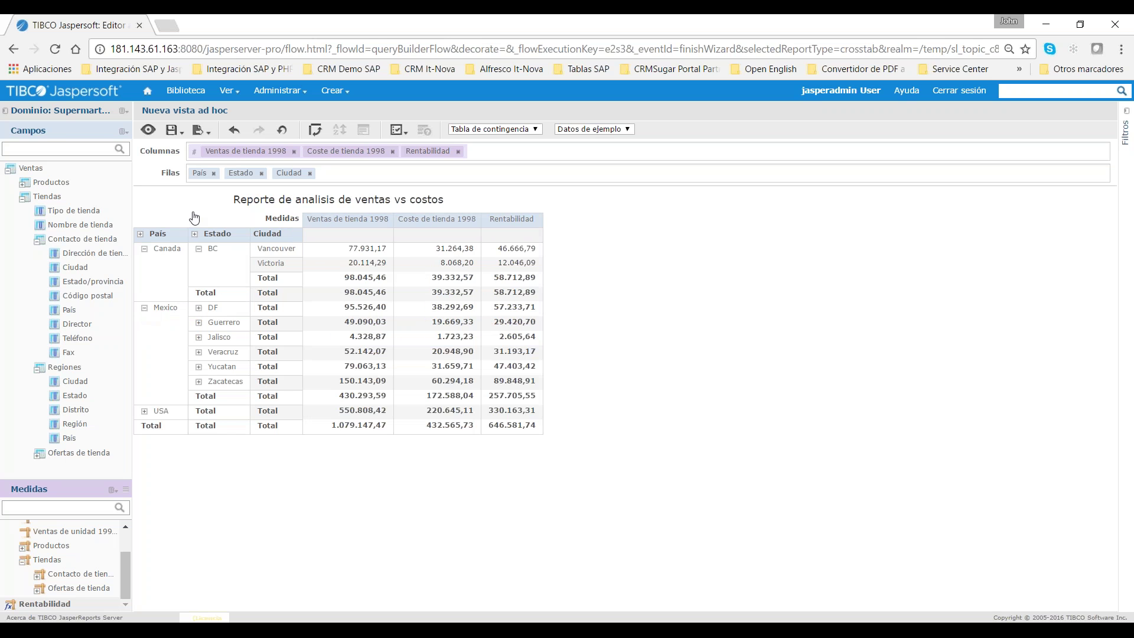
click(148, 135)
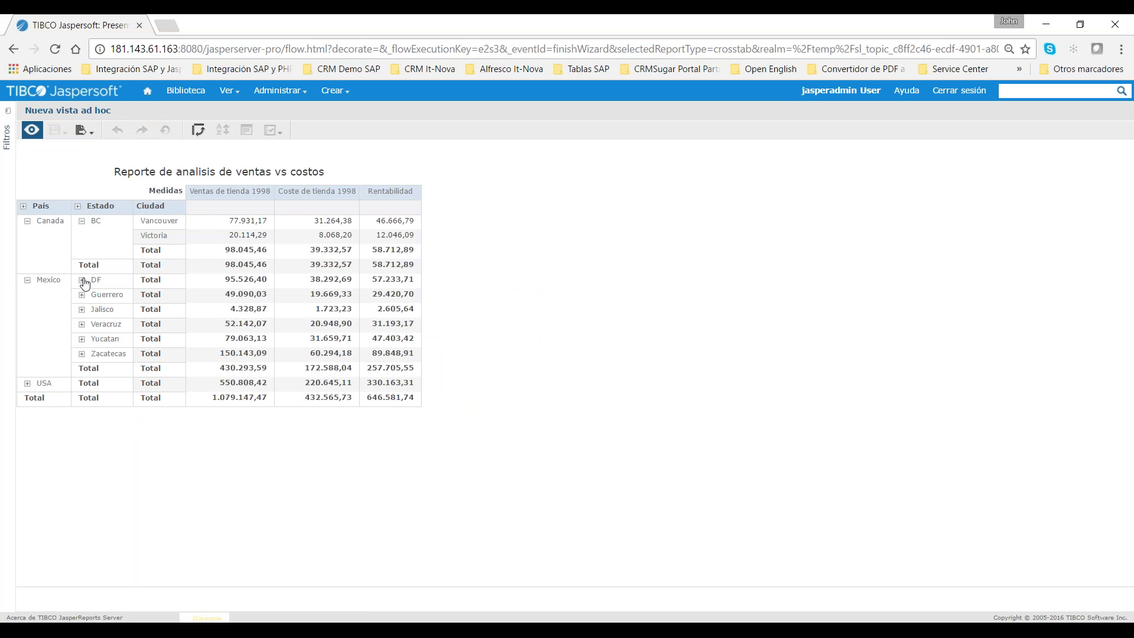
click(82, 280)
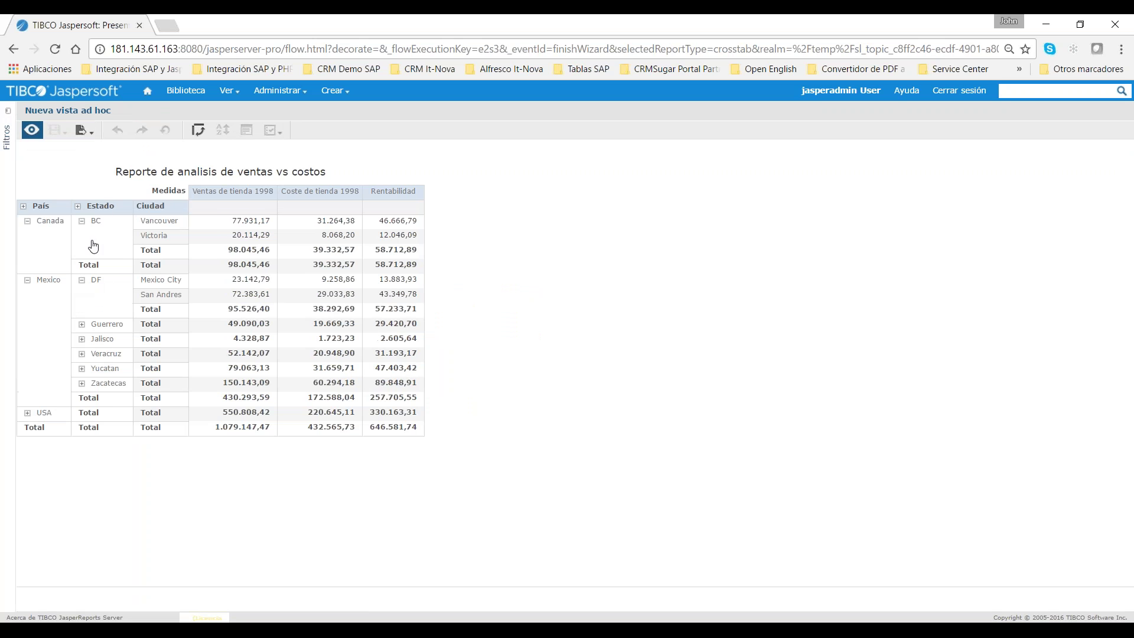
Review the export formats offered for the previewed report, such as Excel, CSV, DOCX and PPTX
click(84, 130)
click(85, 131)
click(85, 131)
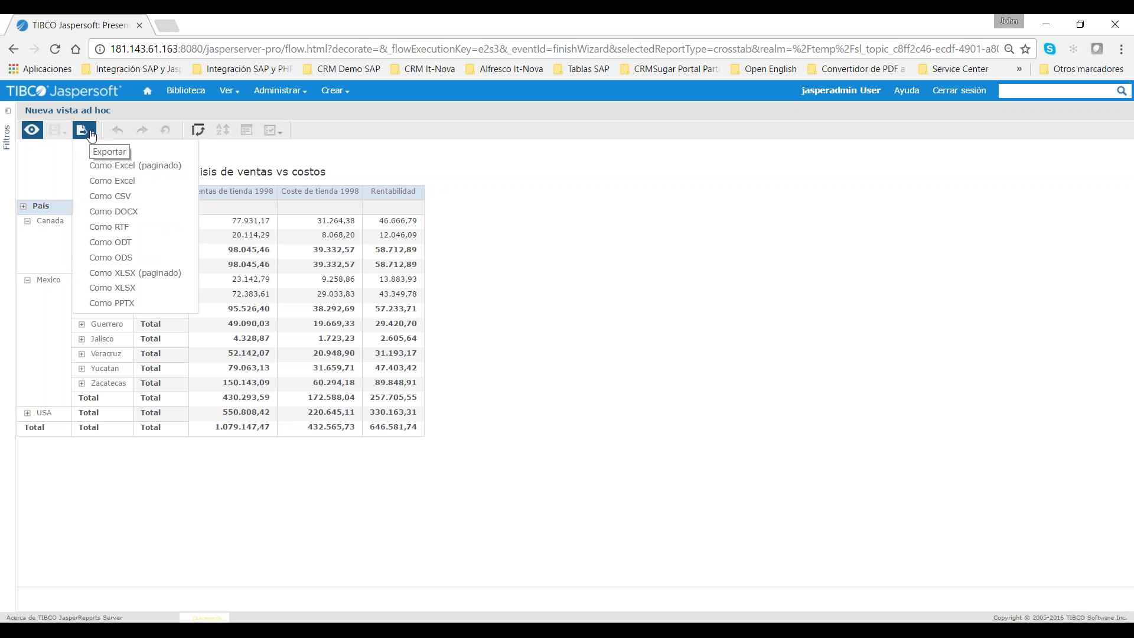
click(155, 213)
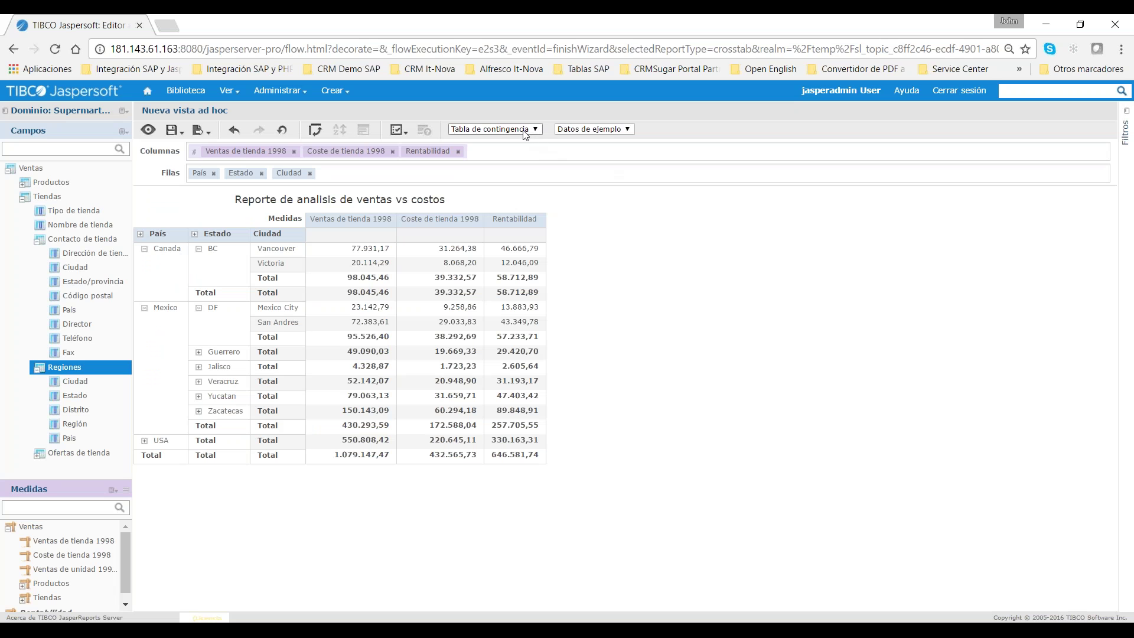
Change the view type to Gráfico and add Tipo de tienda as the first column field
click(525, 128)
click(519, 147)
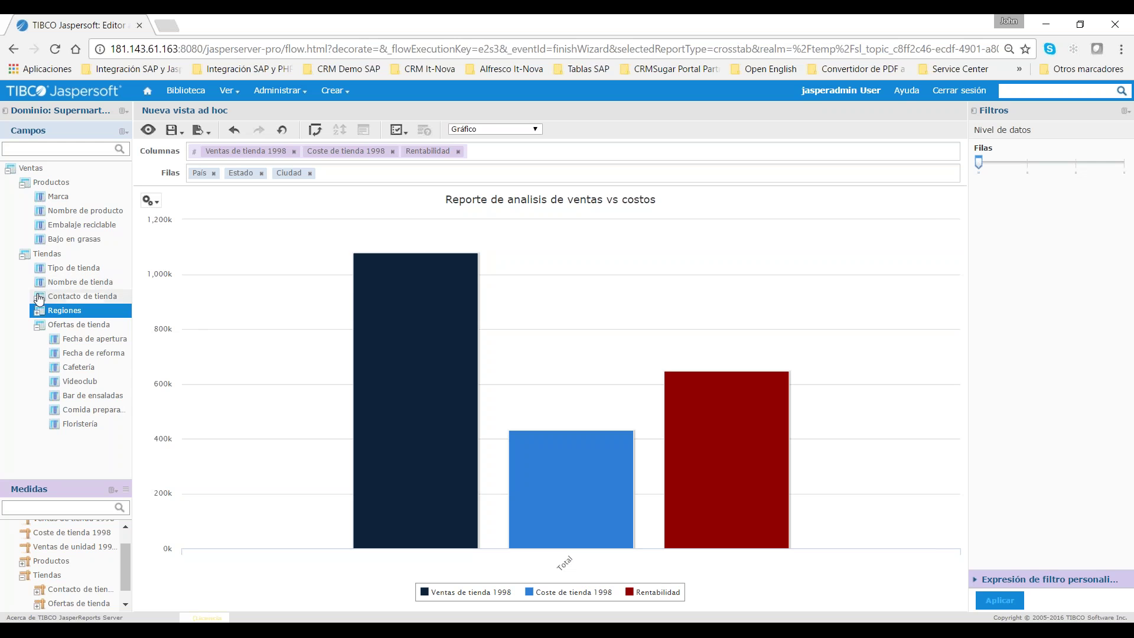
drag(59, 270, 195, 153)
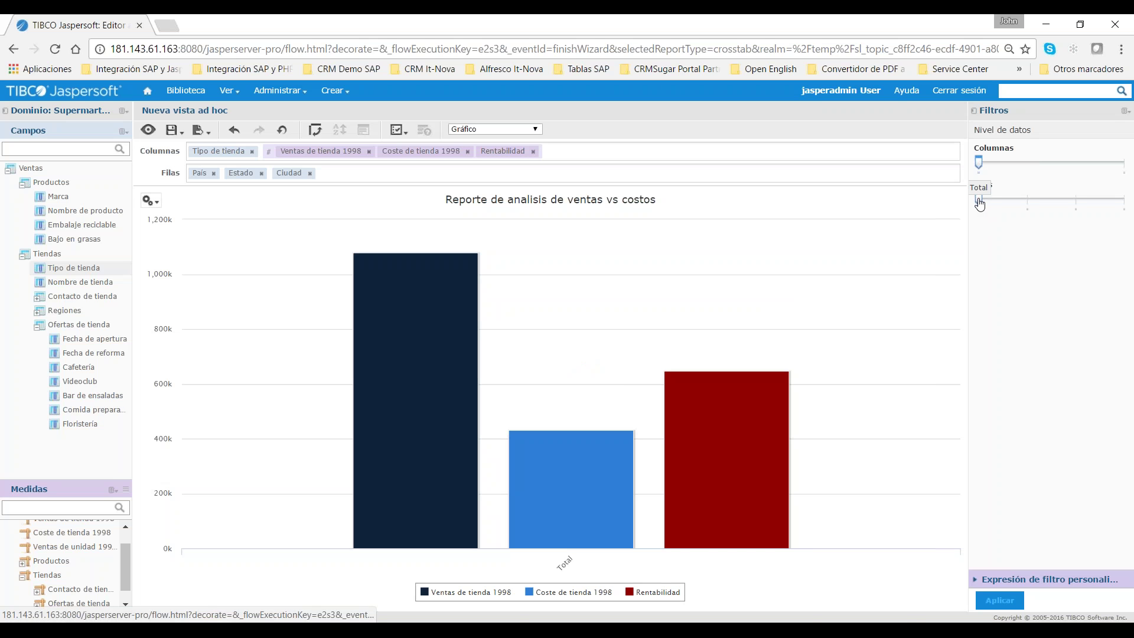
Set the chart's row data level to País and advance it to Estado
drag(980, 204, 1025, 206)
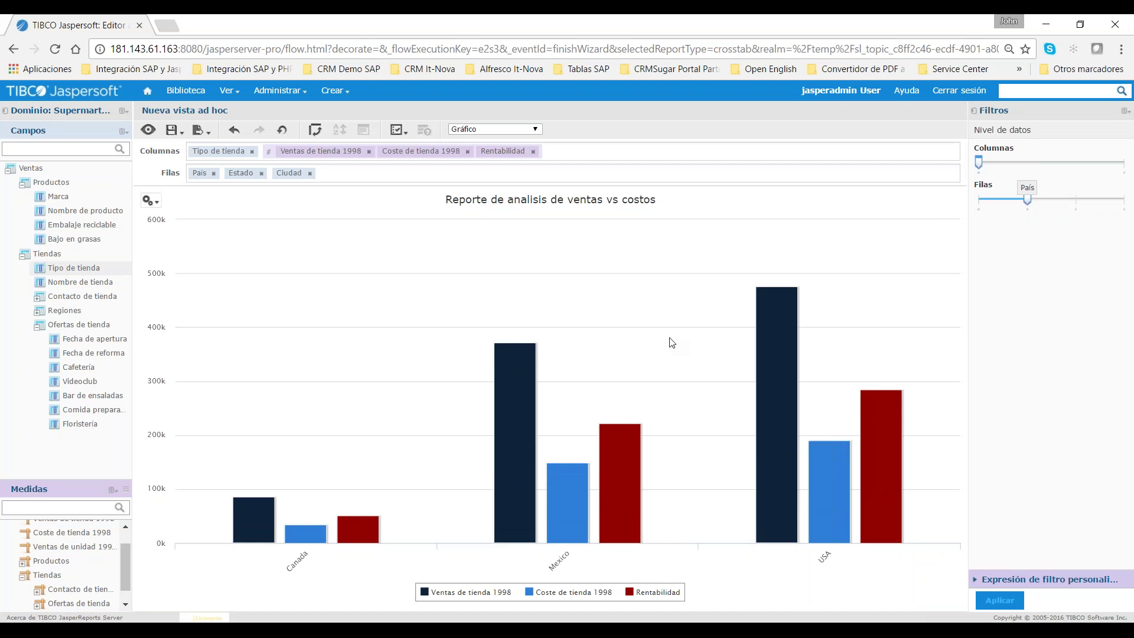
click(1075, 202)
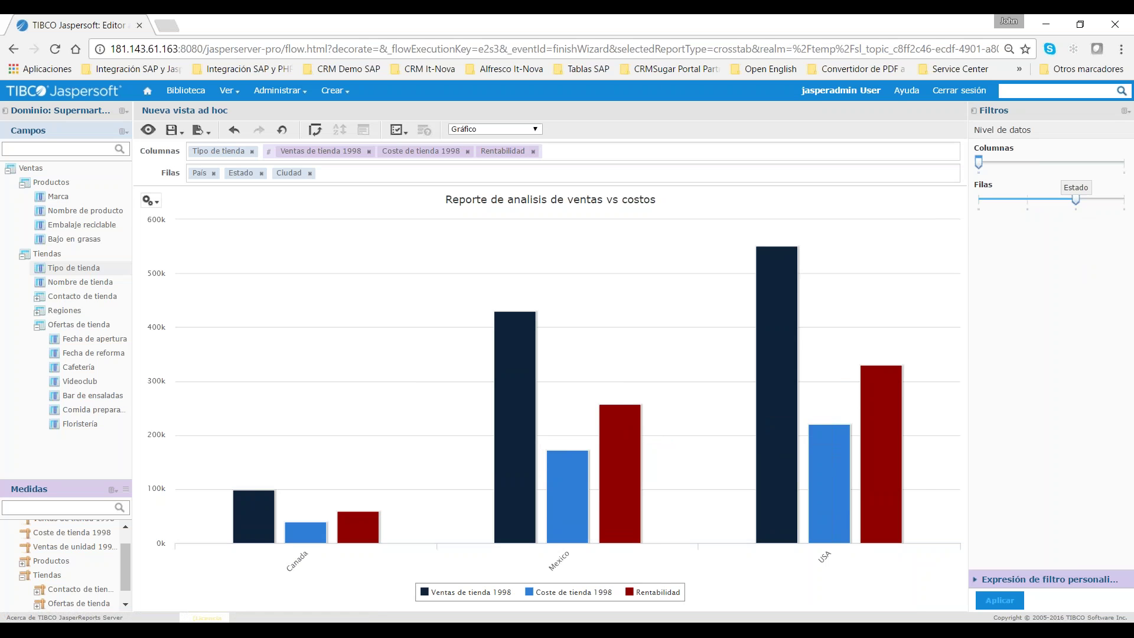
Advance the chart's row level to Ciudad, return it to País, and set the column level to Tipo de tienda
drag(1075, 202, 1132, 208)
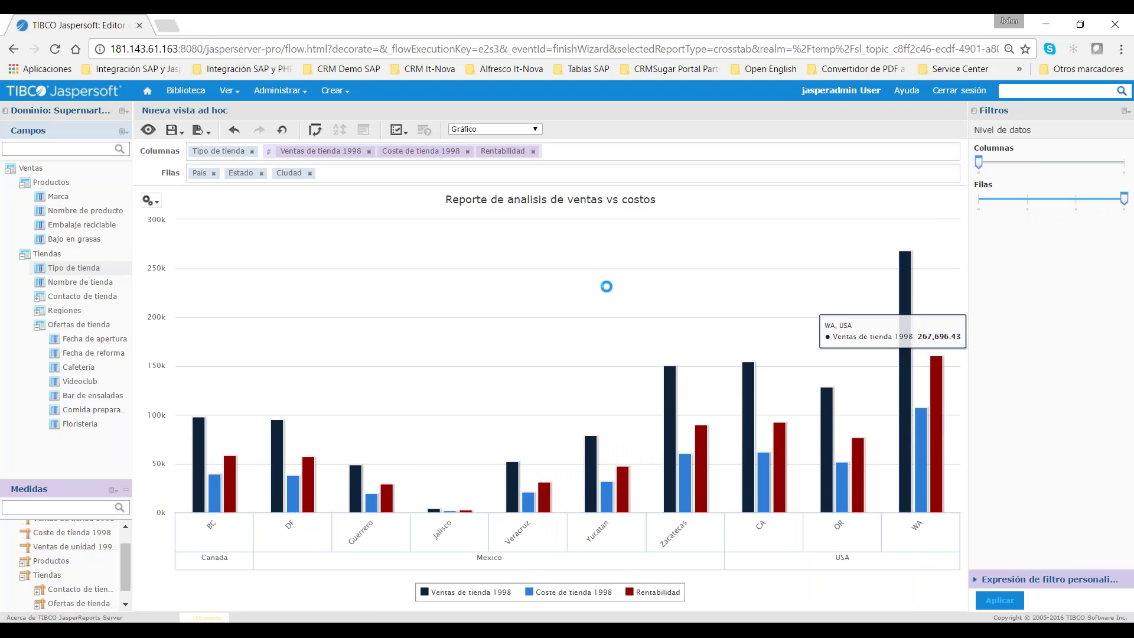
click(1026, 201)
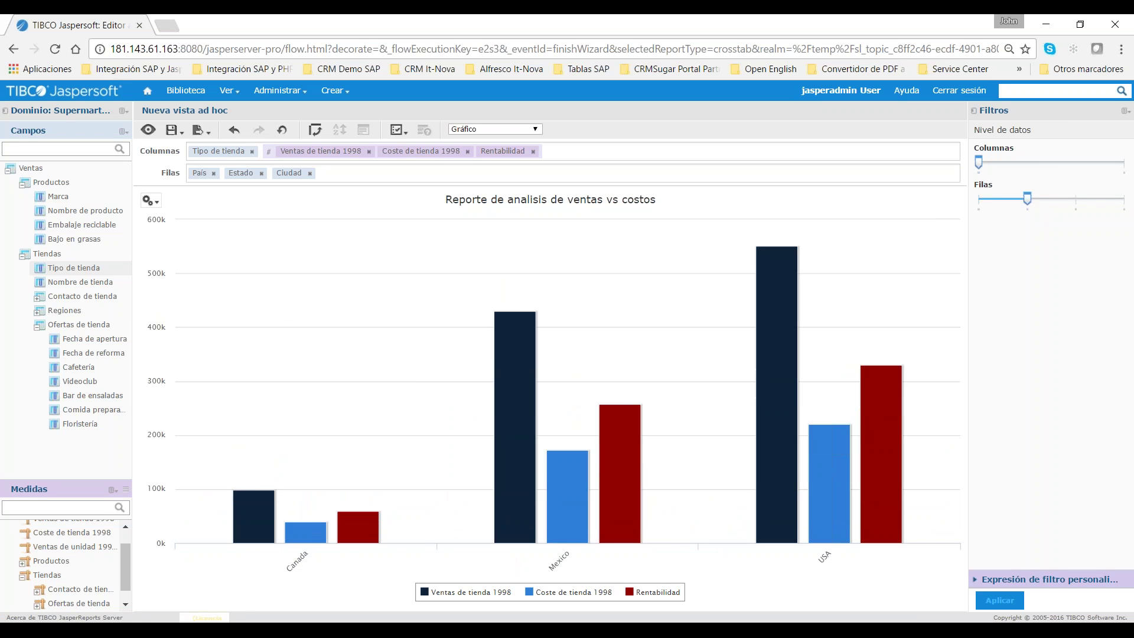
click(1055, 161)
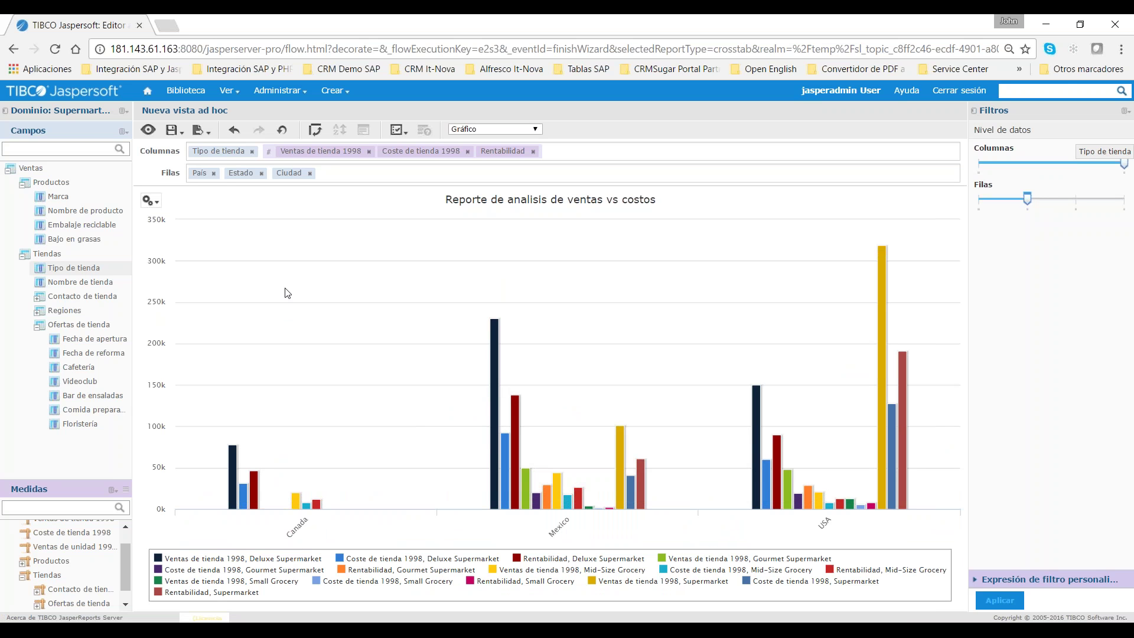
Change the chart type to stacked horizontal bars and return the column level to its lowest setting, without the Tipo de tienda breakdown
click(150, 201)
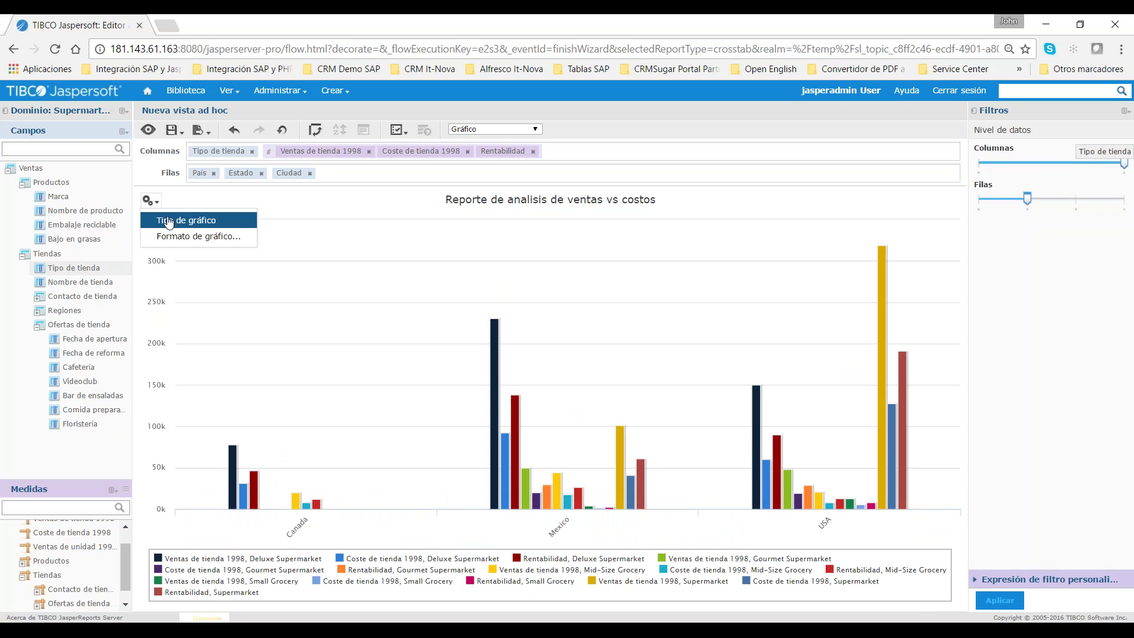
click(176, 222)
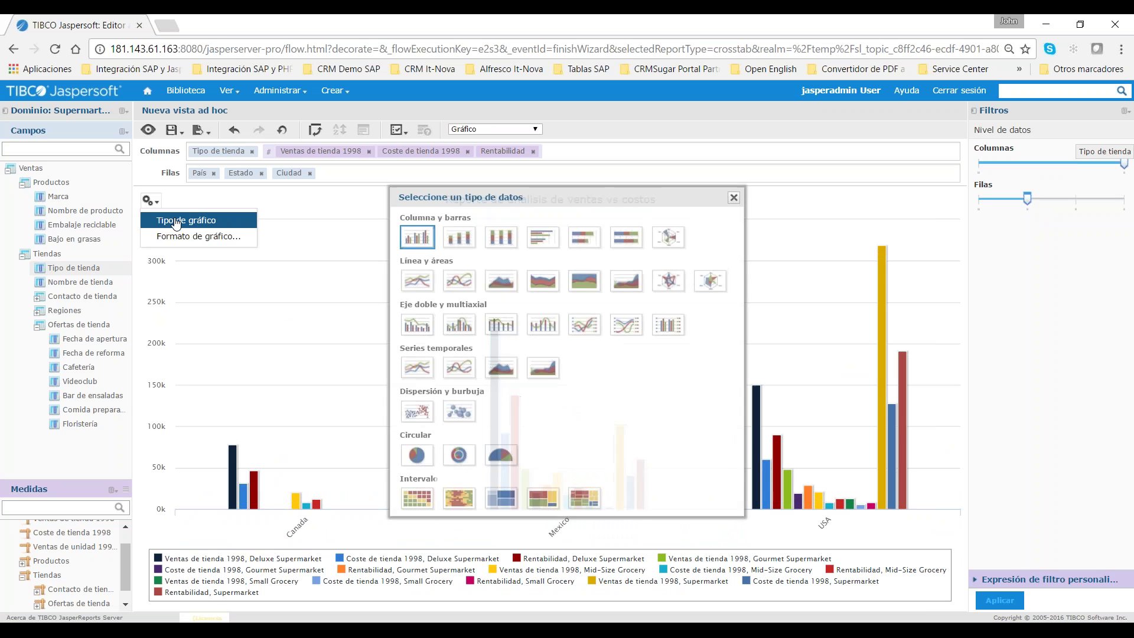
click(549, 242)
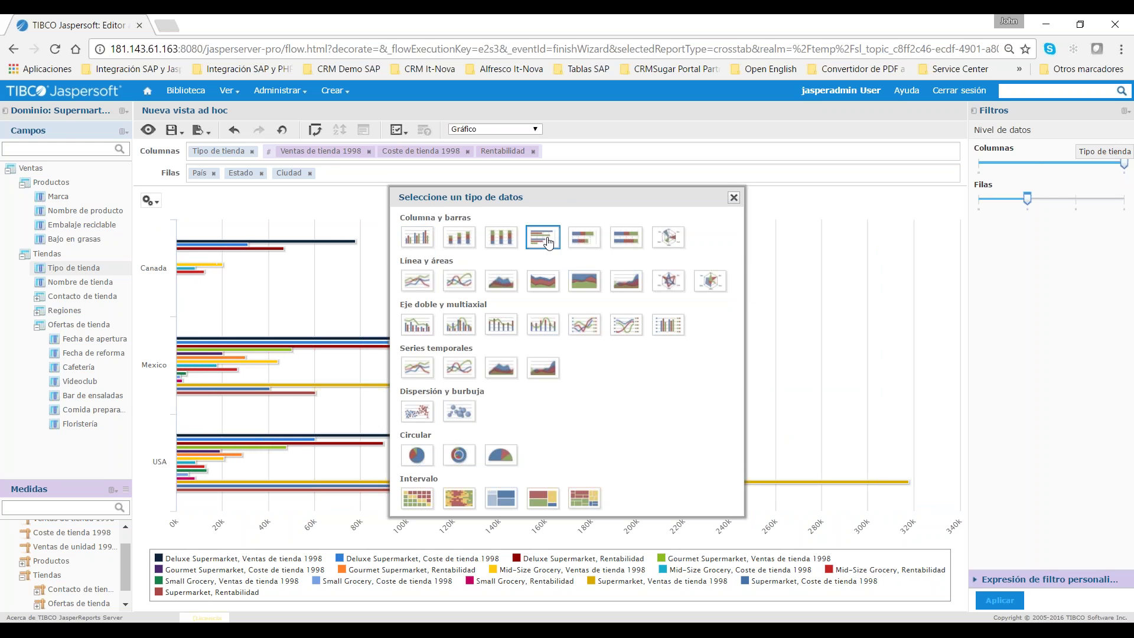
click(583, 242)
click(733, 197)
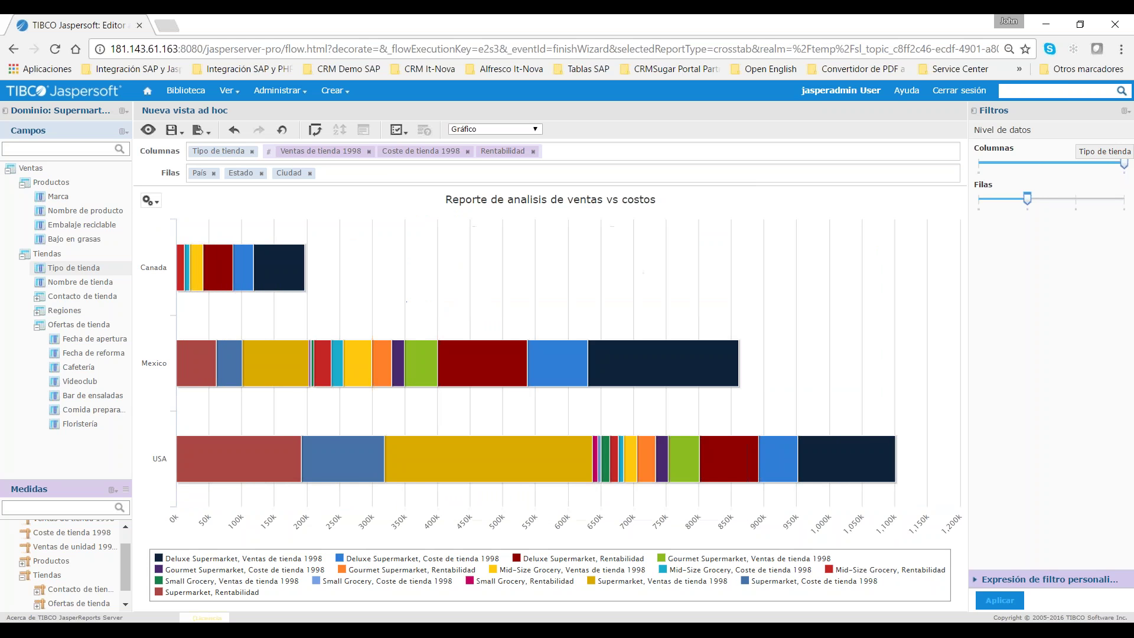
click(981, 166)
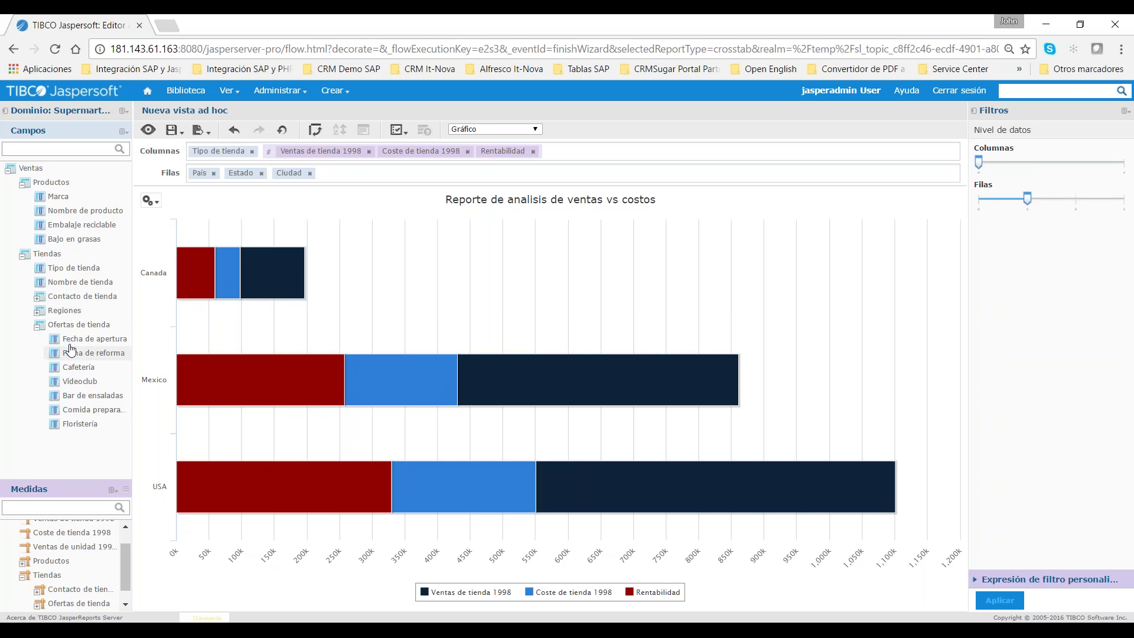
Add the País field from Regiones as a filter on the view and remove that filter again
double_click(47, 313)
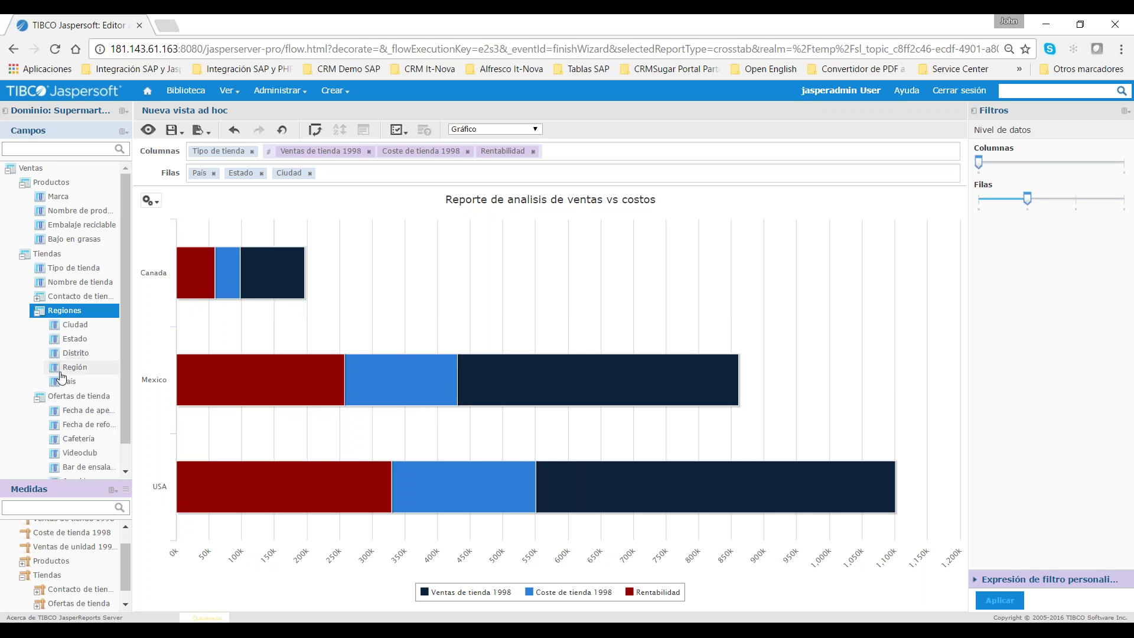
drag(67, 384, 1042, 321)
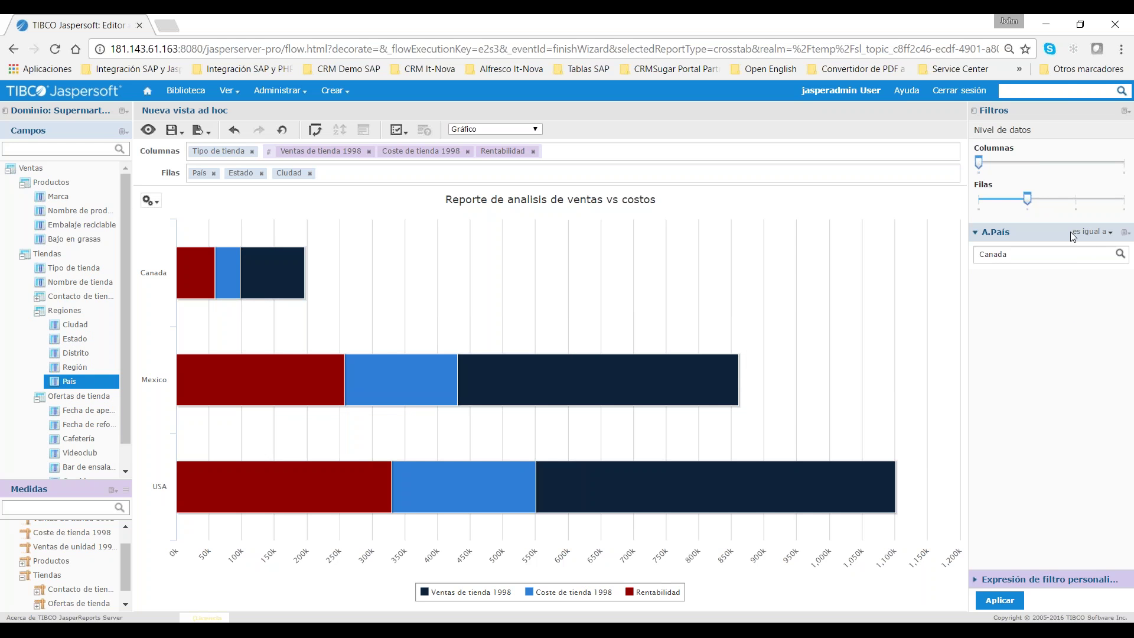
click(1123, 233)
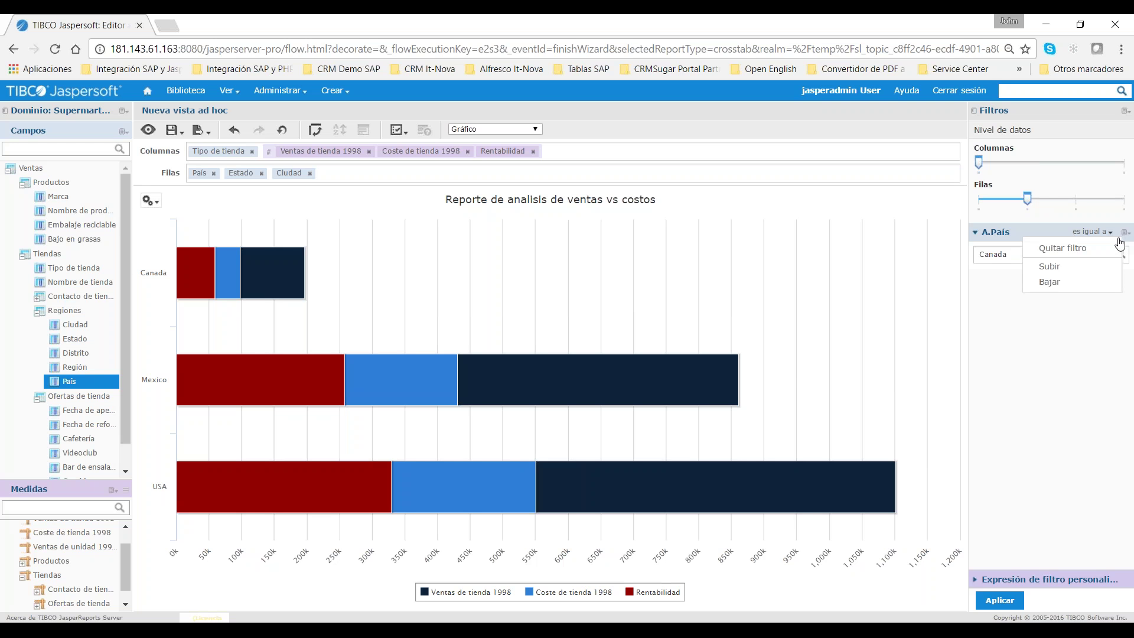
click(1094, 250)
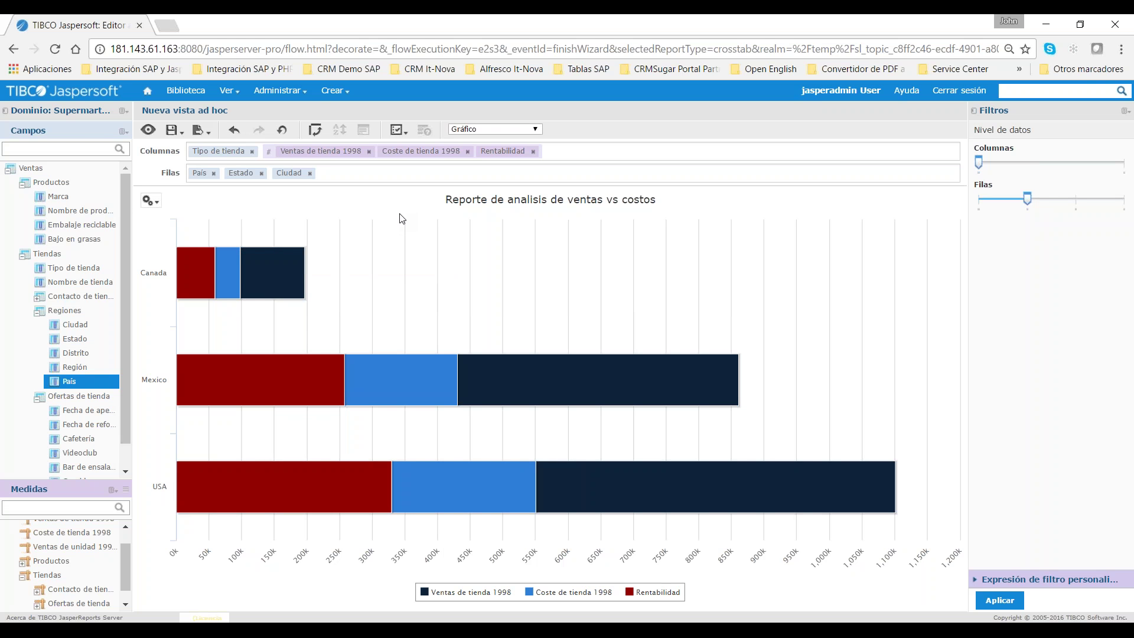
Leave the ad hoc editor, discarding its unsaved changes, and create a new panel
mouse_move(333, 97)
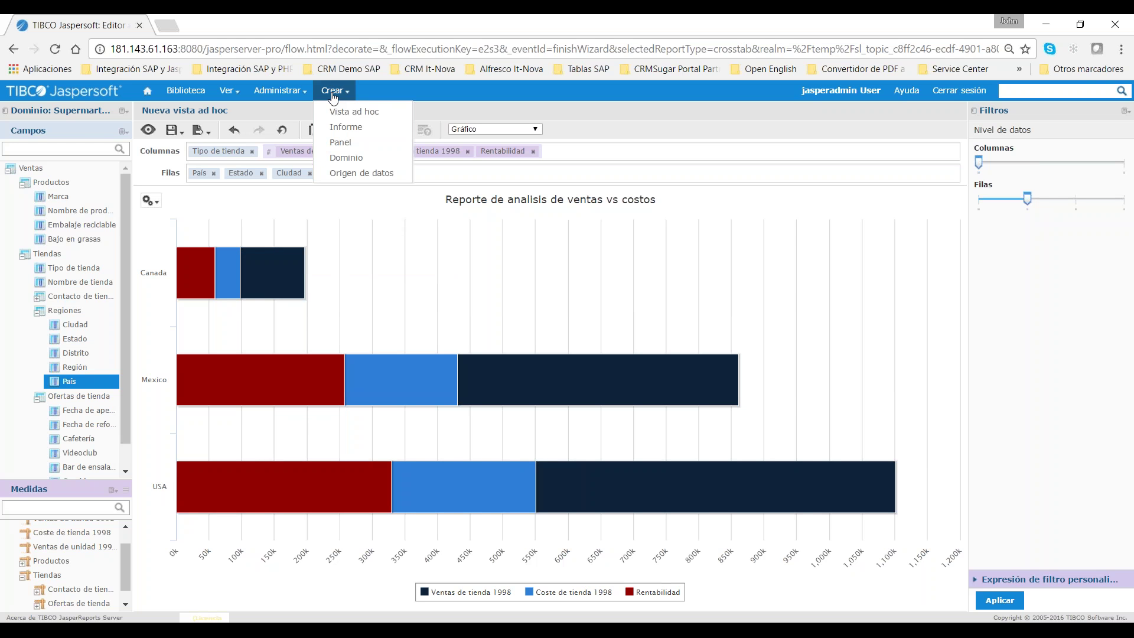
click(338, 142)
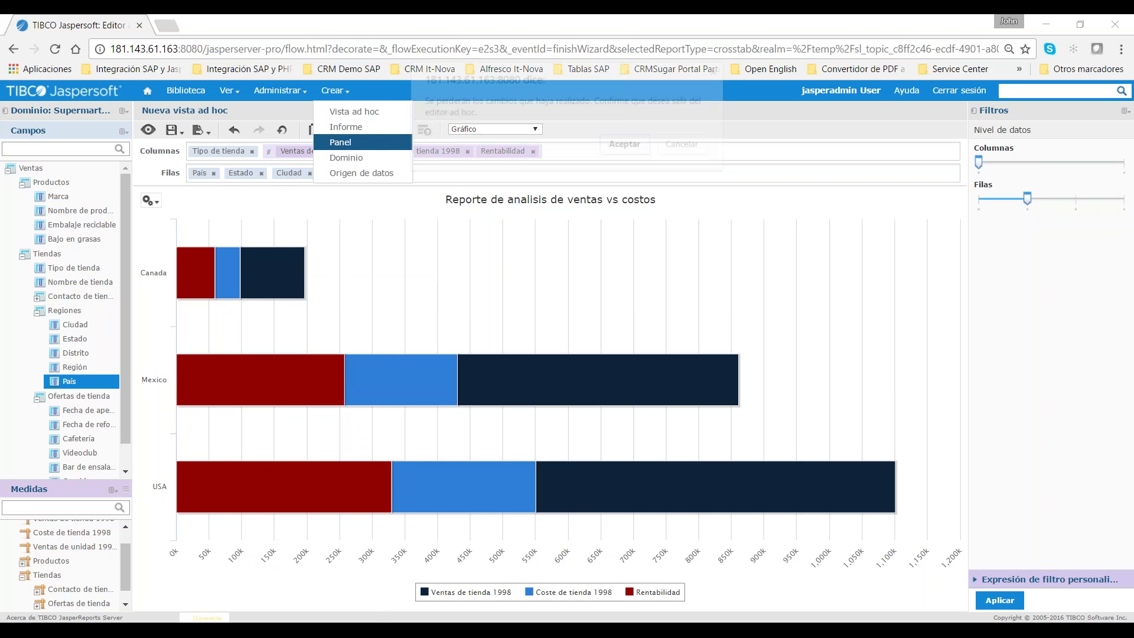
click(620, 147)
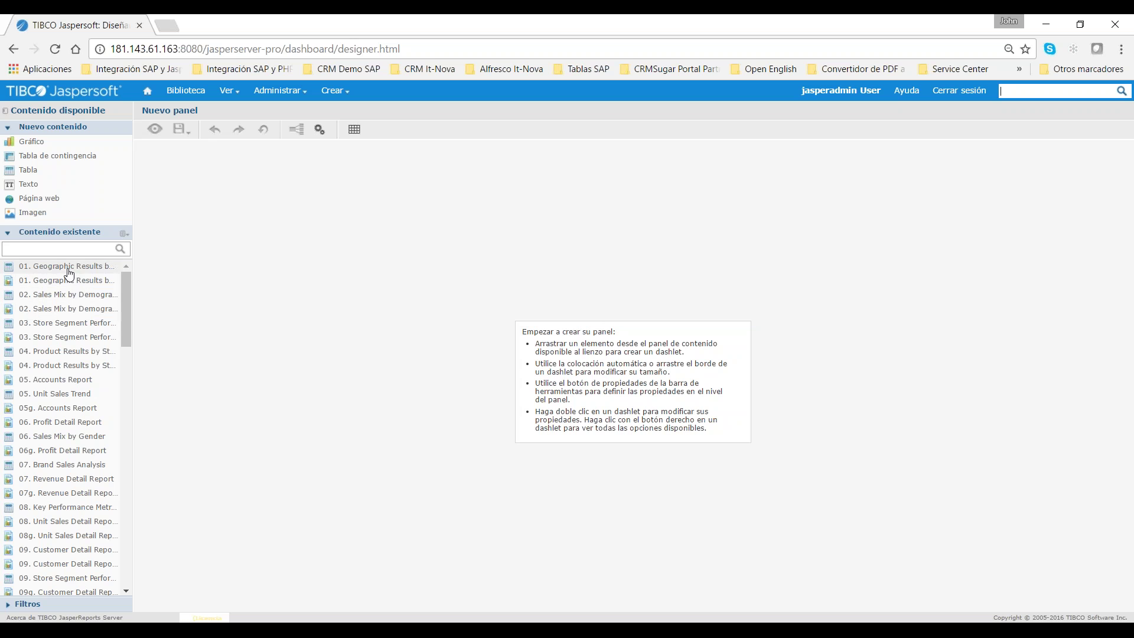
Add 01. Geographic Results by Segment to the panel, 05g. Accounts Report to its left and 07. Brand Sales Analysis beneath that report, and preview the panel
click(128, 272)
drag(128, 272, 307, 258)
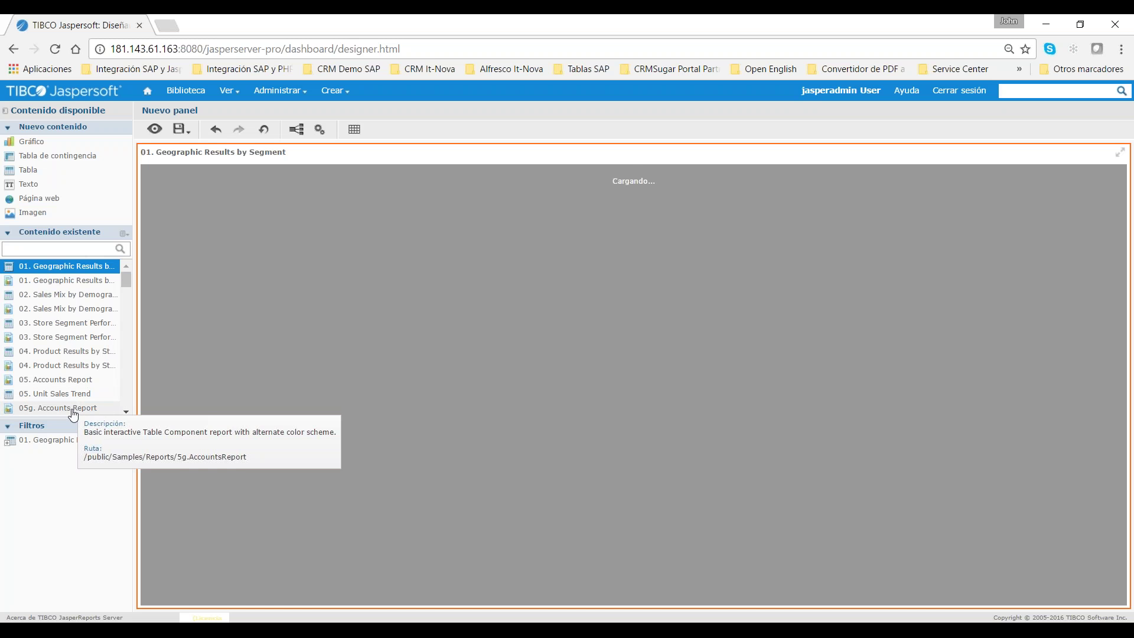
drag(74, 416, 298, 455)
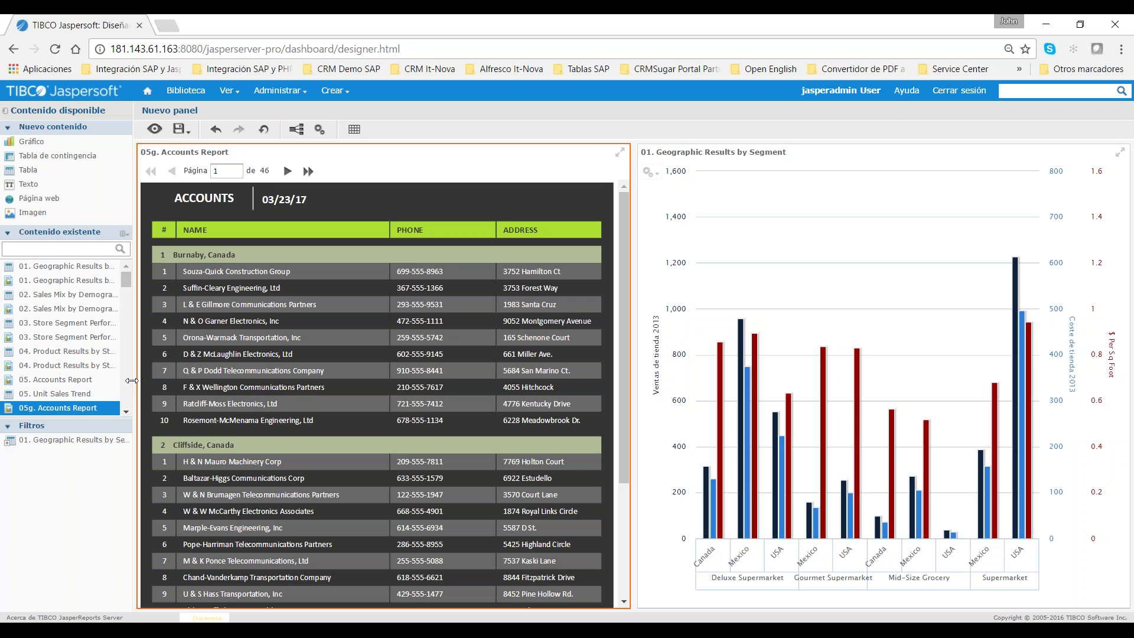
scroll(131, 390, down, 3)
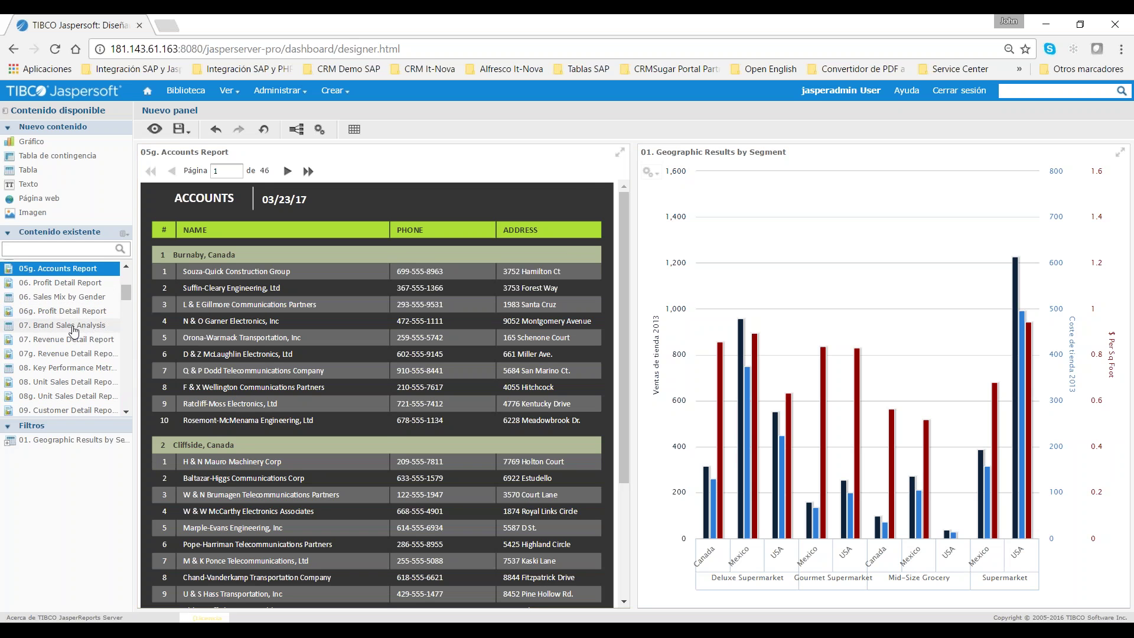
drag(74, 331, 354, 486)
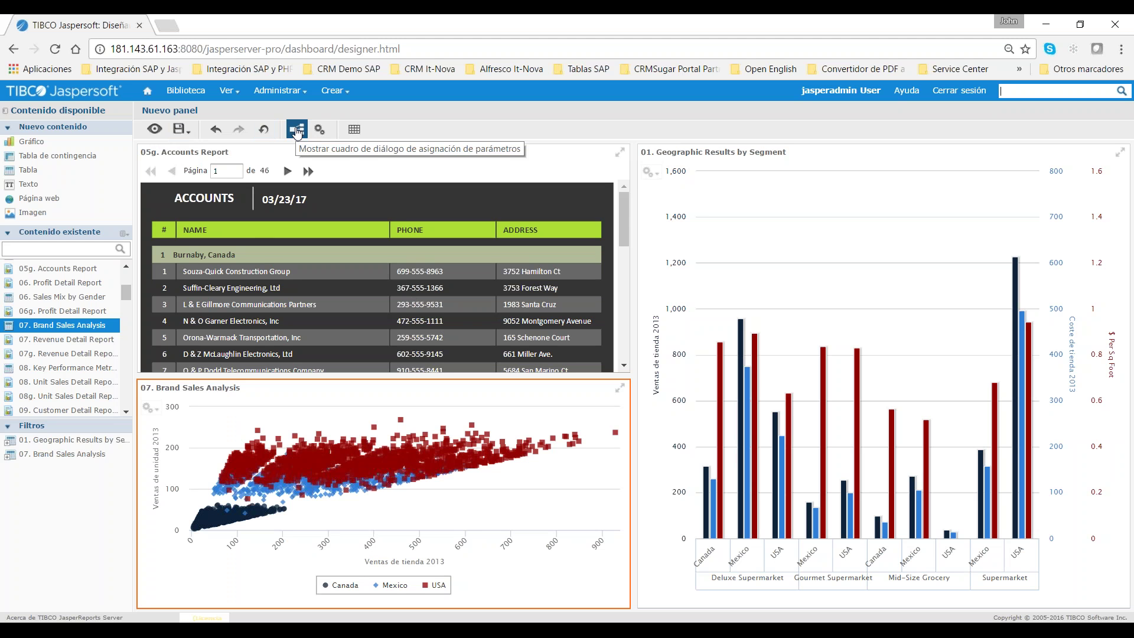
click(154, 130)
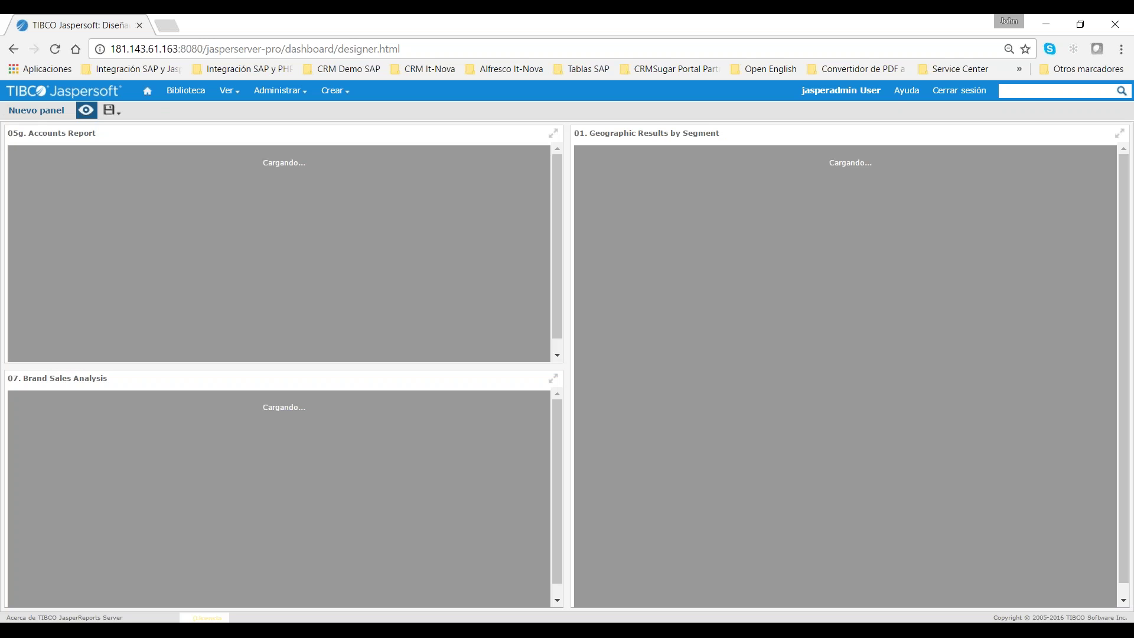